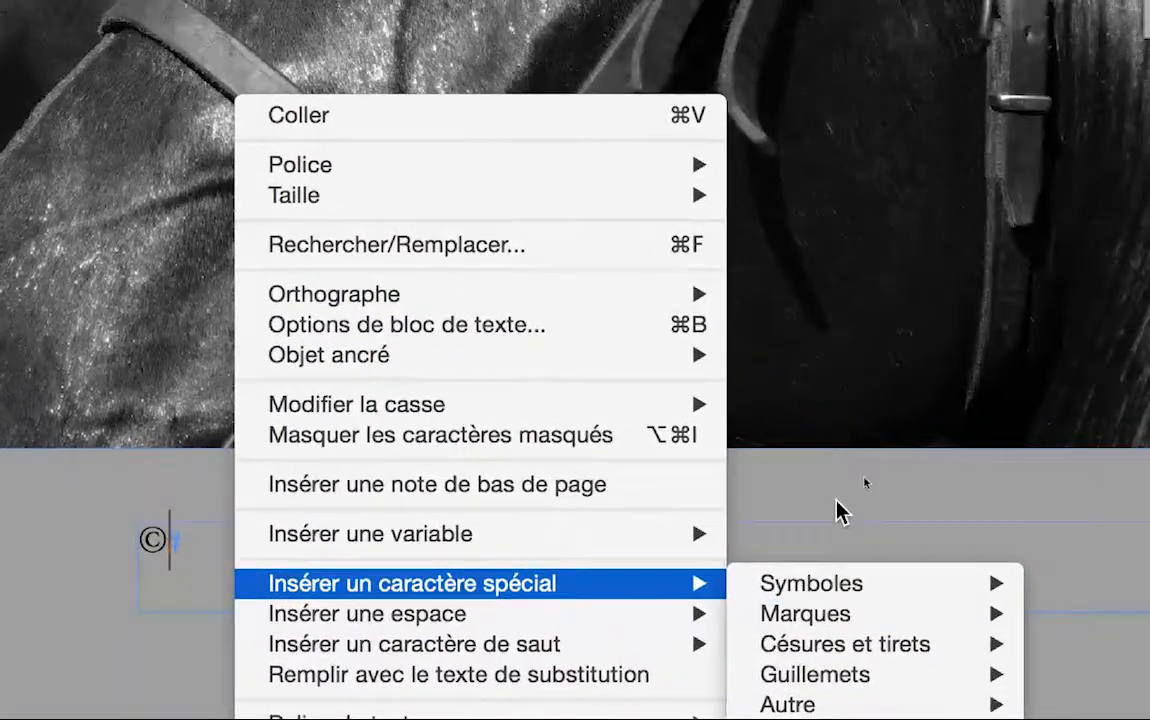
{"action": "left_click", "coordinate": [929, 373]}
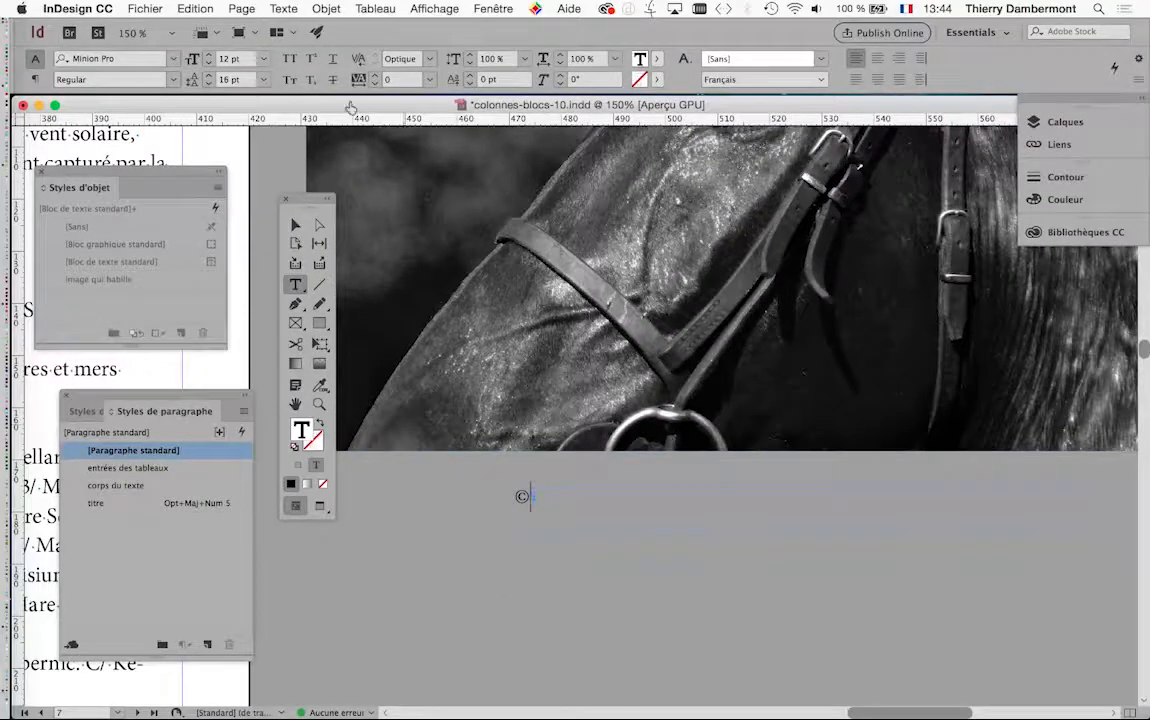
{"action": "left_click", "coordinate": [283, 8]}
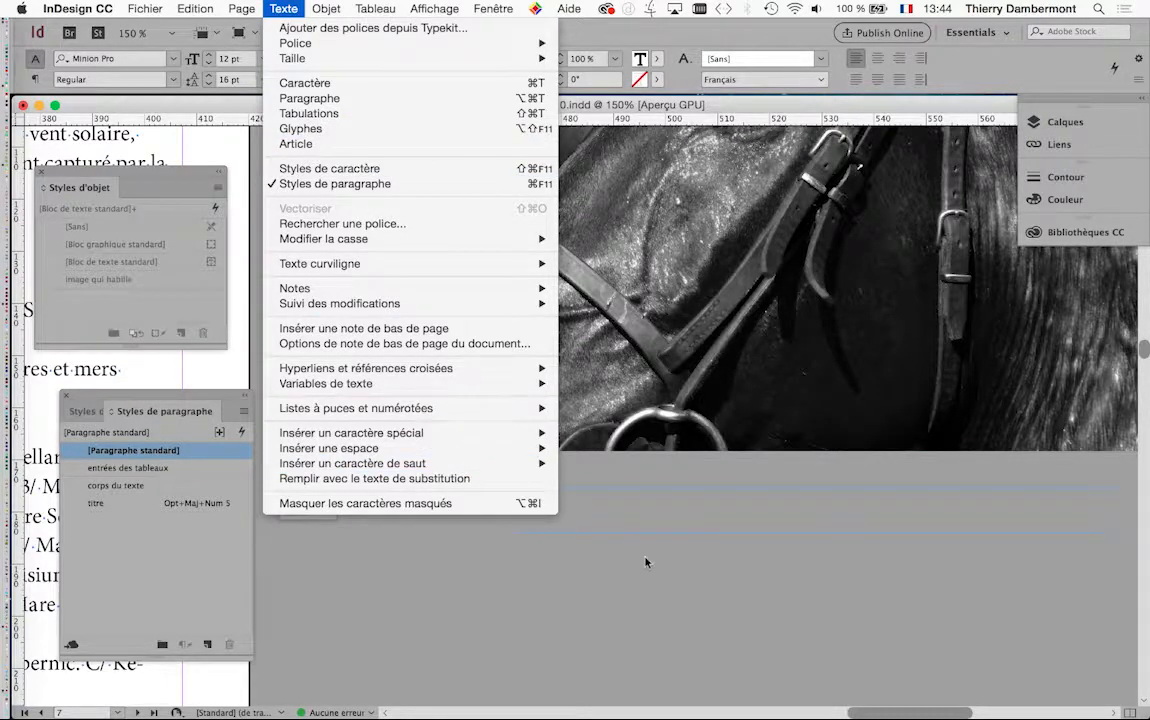
{"action": "left_click", "coordinate": [615, 526]}
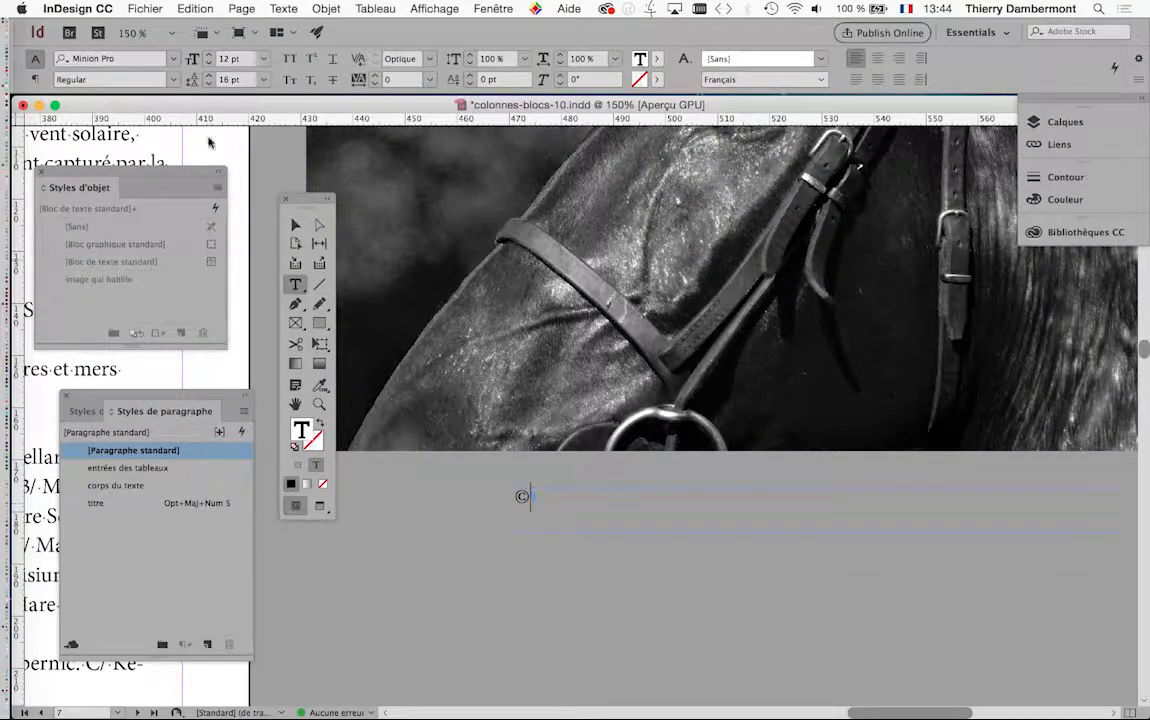
- Open the Glyphs panel and enlarge it so more characters are shown
{"action": "left_click", "coordinate": [277, 8]}
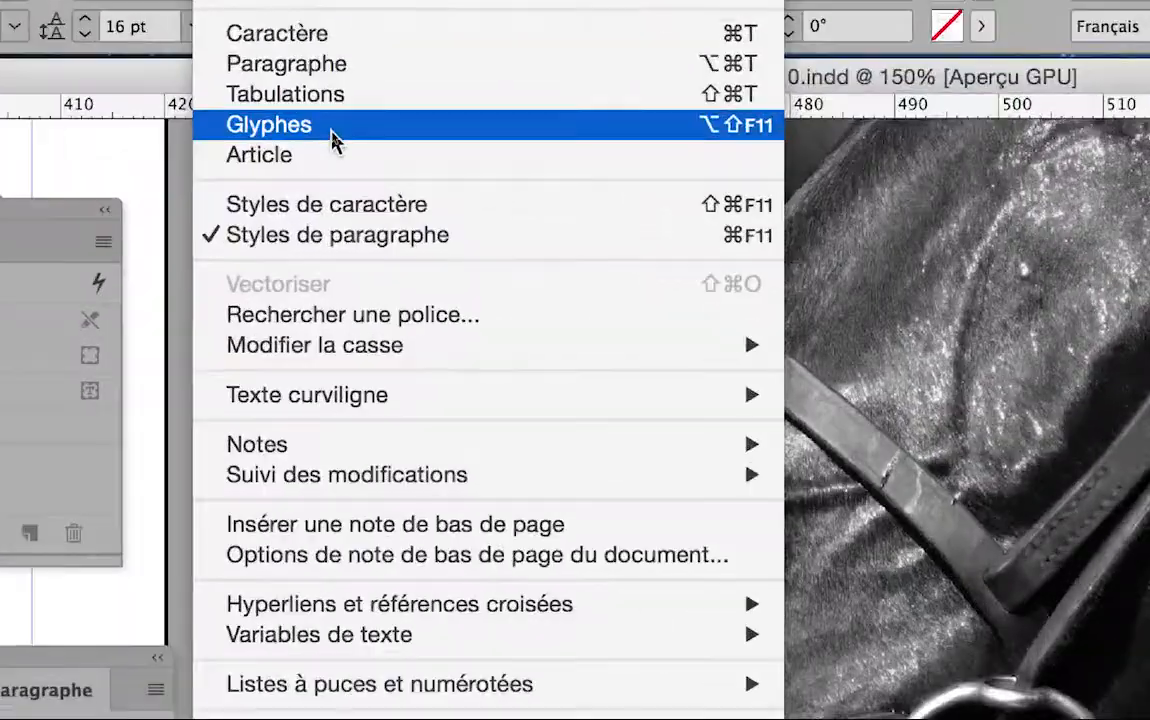
{"action": "left_click", "coordinate": [333, 142]}
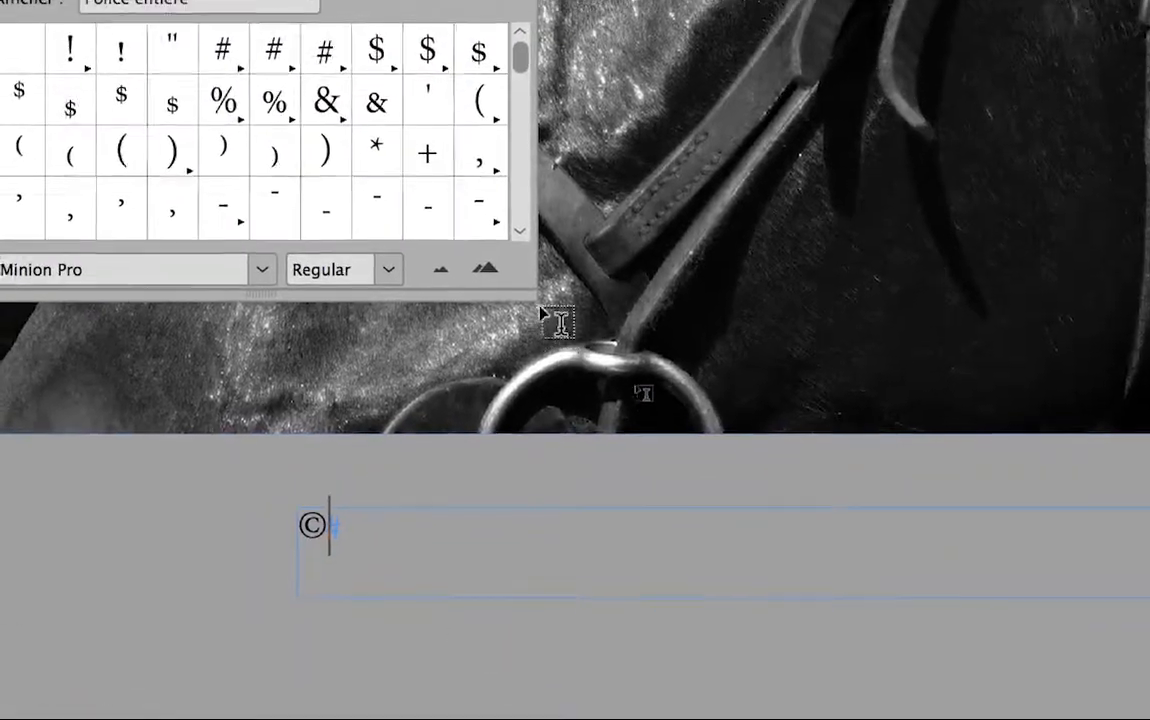
{"action": "left_click_drag", "start_coordinate": [535, 300], "coordinate": [570, 531]}
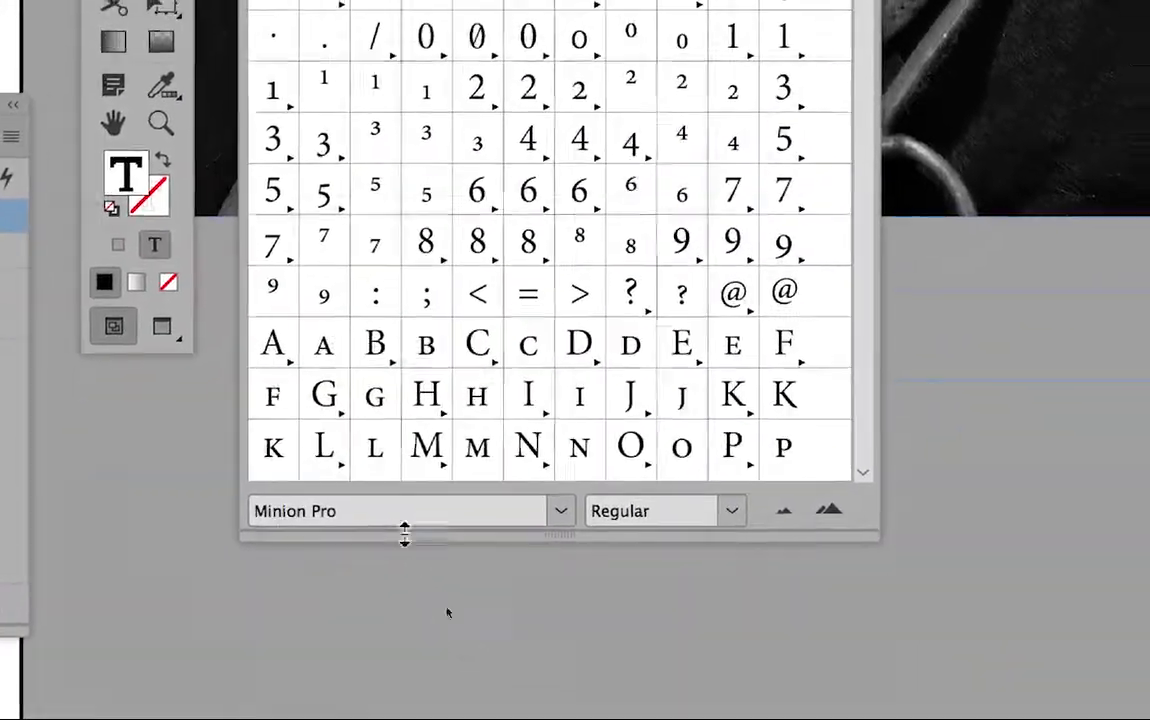
- Set the Glyphs panel font to Palatino and expand the panel across most of the window
{"action": "left_click", "coordinate": [367, 478]}
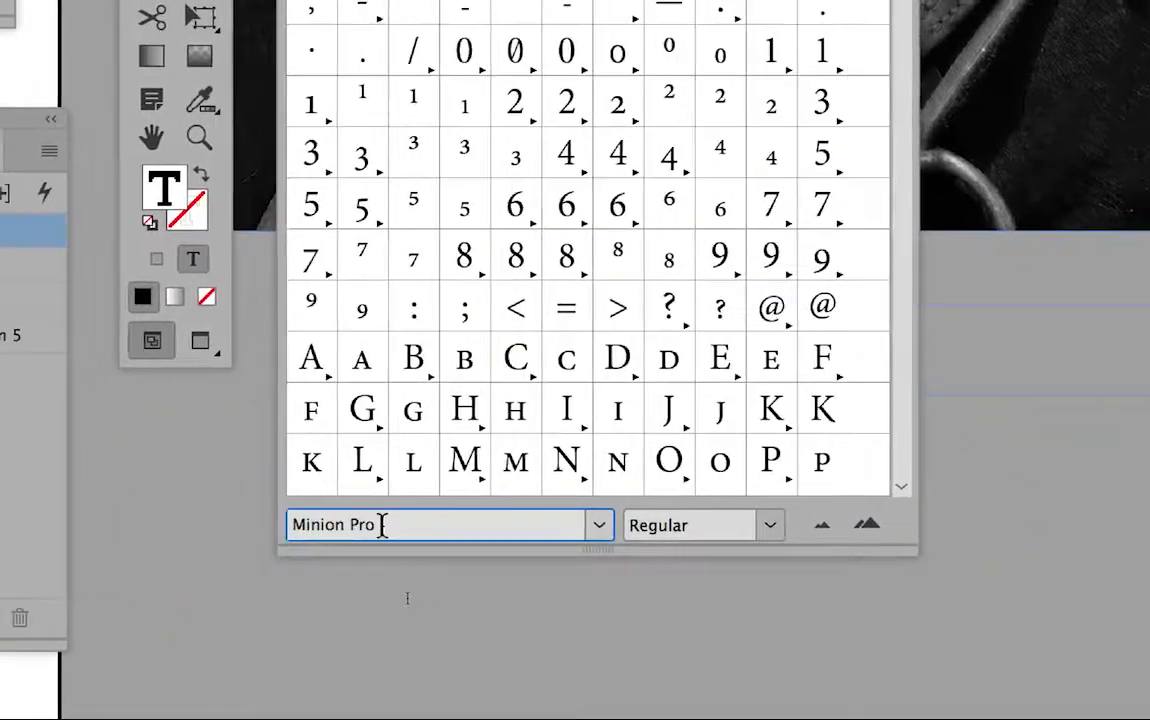
{"action": "left_click_drag", "start_coordinate": [337, 478], "coordinate": [241, 478]}
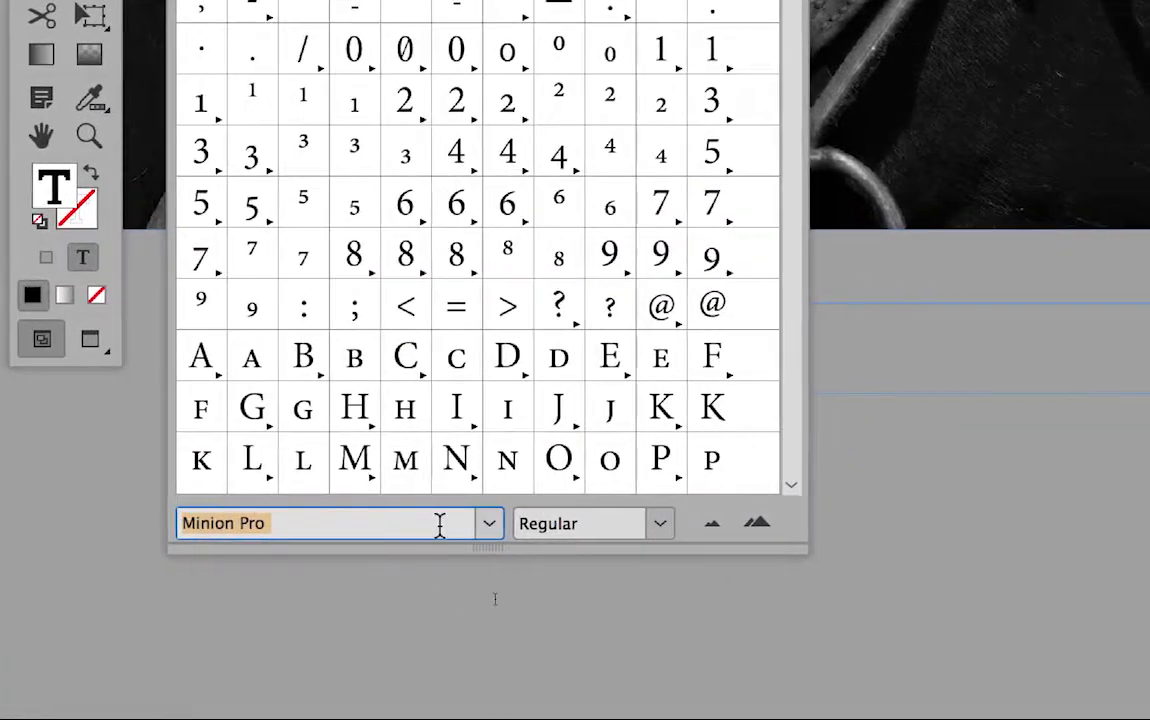
{"action": "left_click", "coordinate": [460, 532]}
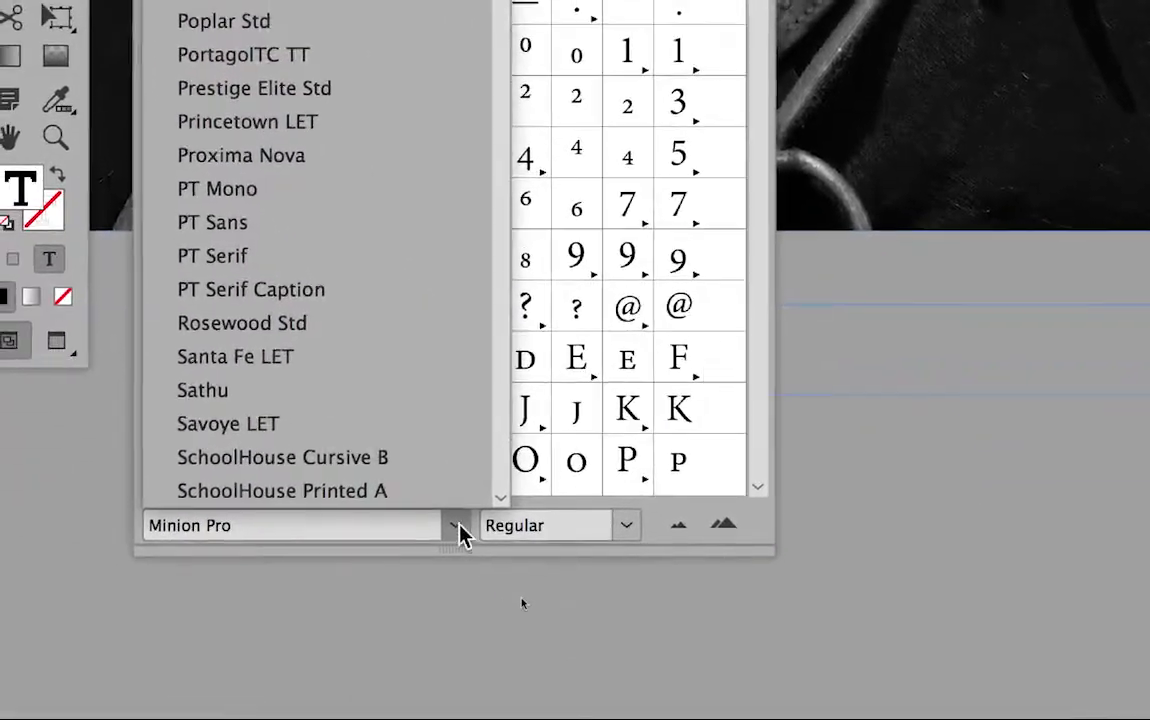
{"action": "left_click", "coordinate": [460, 532]}
{"action": "left_click_drag", "start_coordinate": [758, 145], "coordinate": [527, 148]}
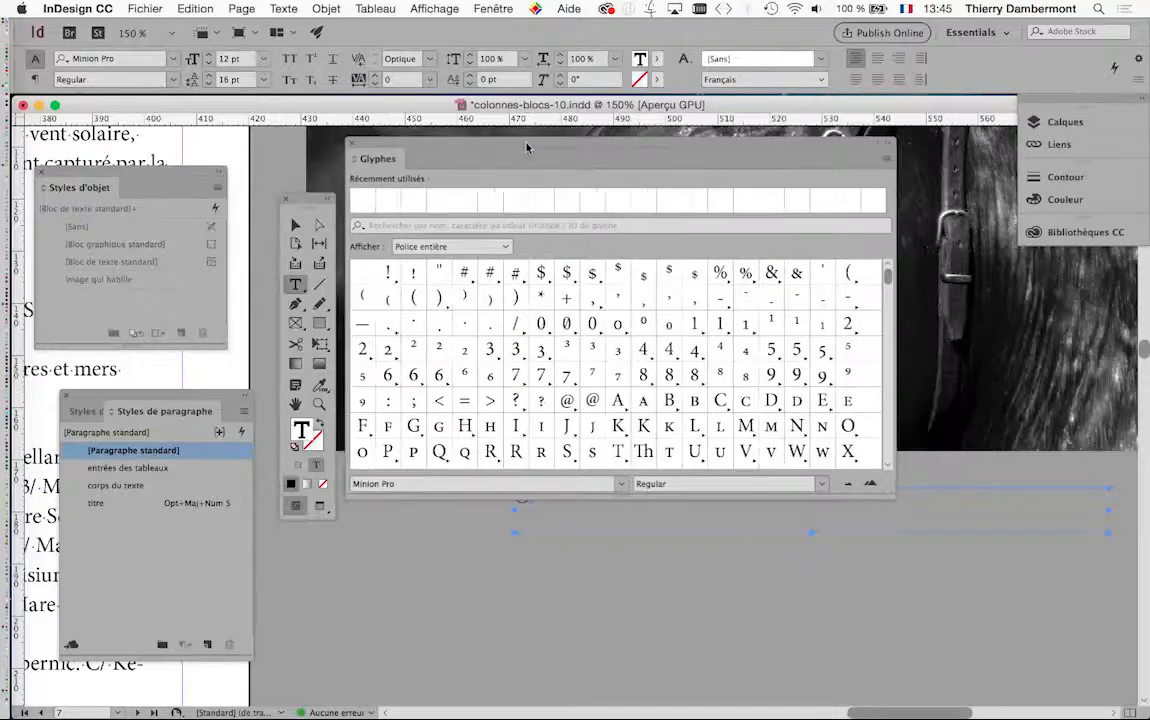
{"action": "left_click_drag", "start_coordinate": [892, 493], "coordinate": [1049, 652]}
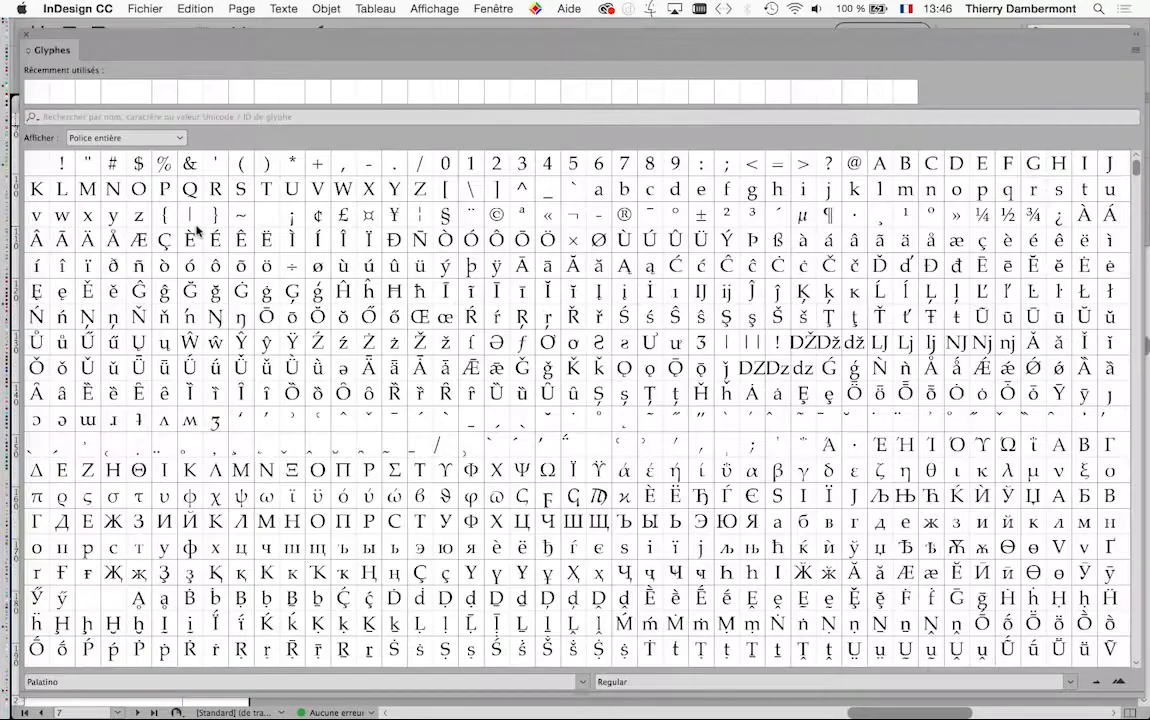
- Show only the recent glyphs (Glyphes récents) in the Glyphs panel, look over the character categories and close the panel
{"action": "left_click", "coordinate": [121, 140]}
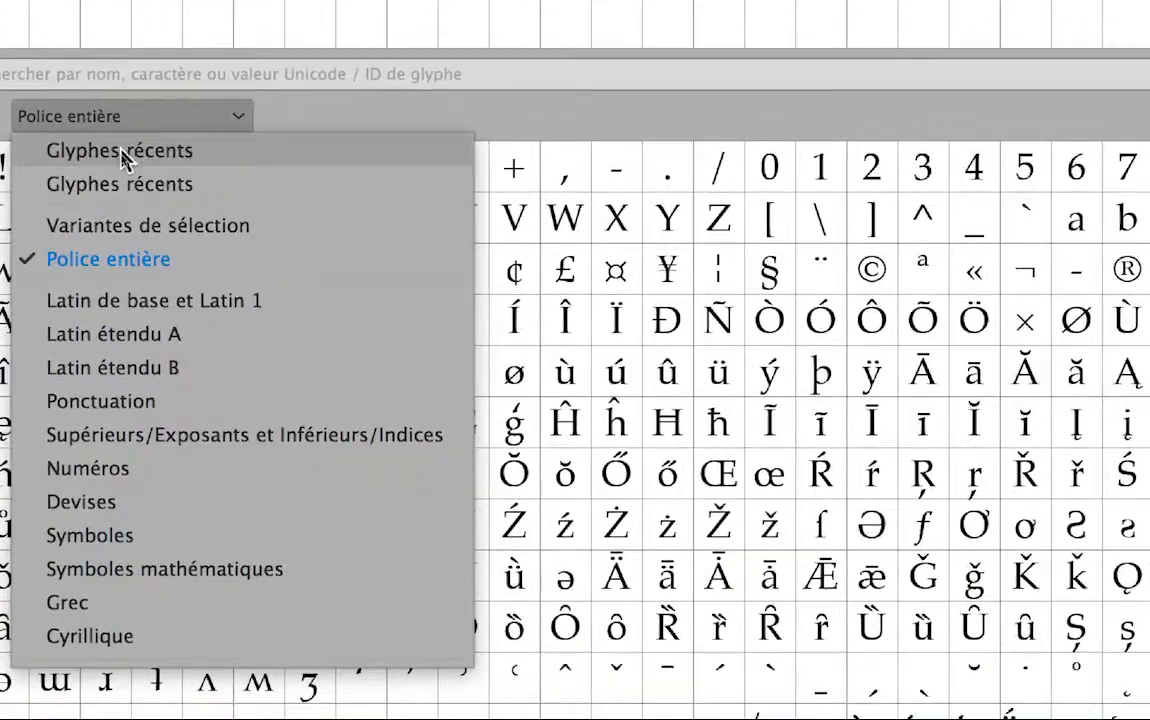
{"action": "left_click", "coordinate": [121, 152]}
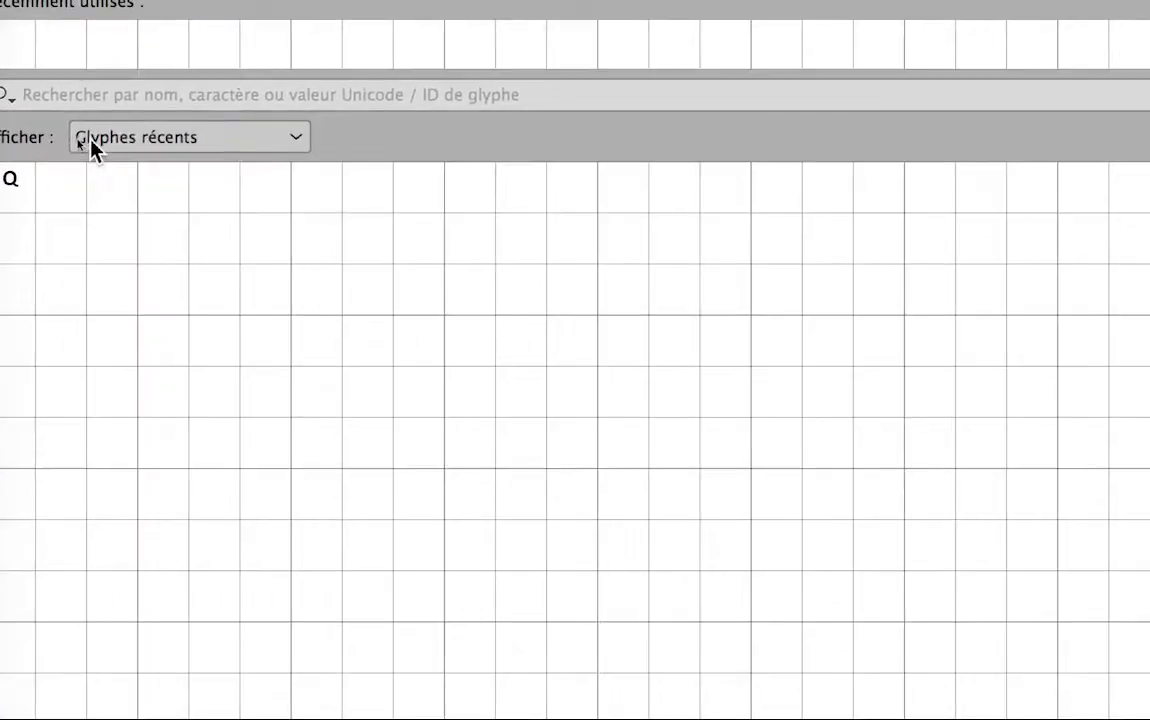
{"action": "left_click", "coordinate": [141, 124]}
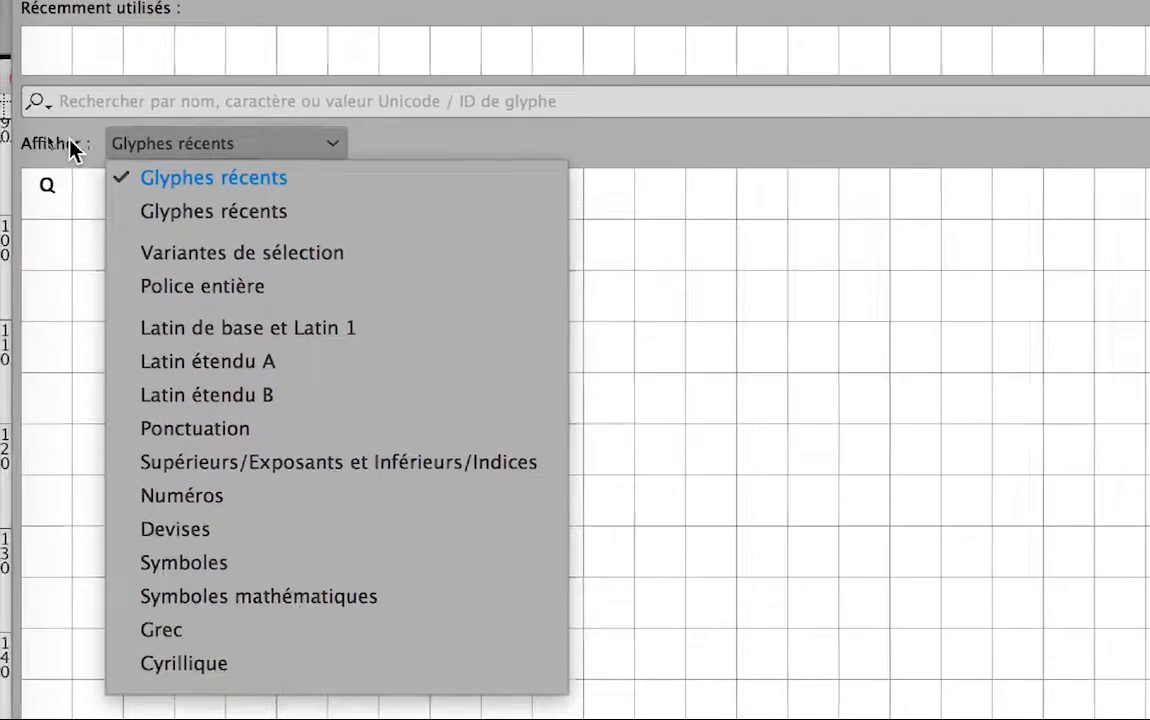
{"action": "left_click", "coordinate": [50, 72]}
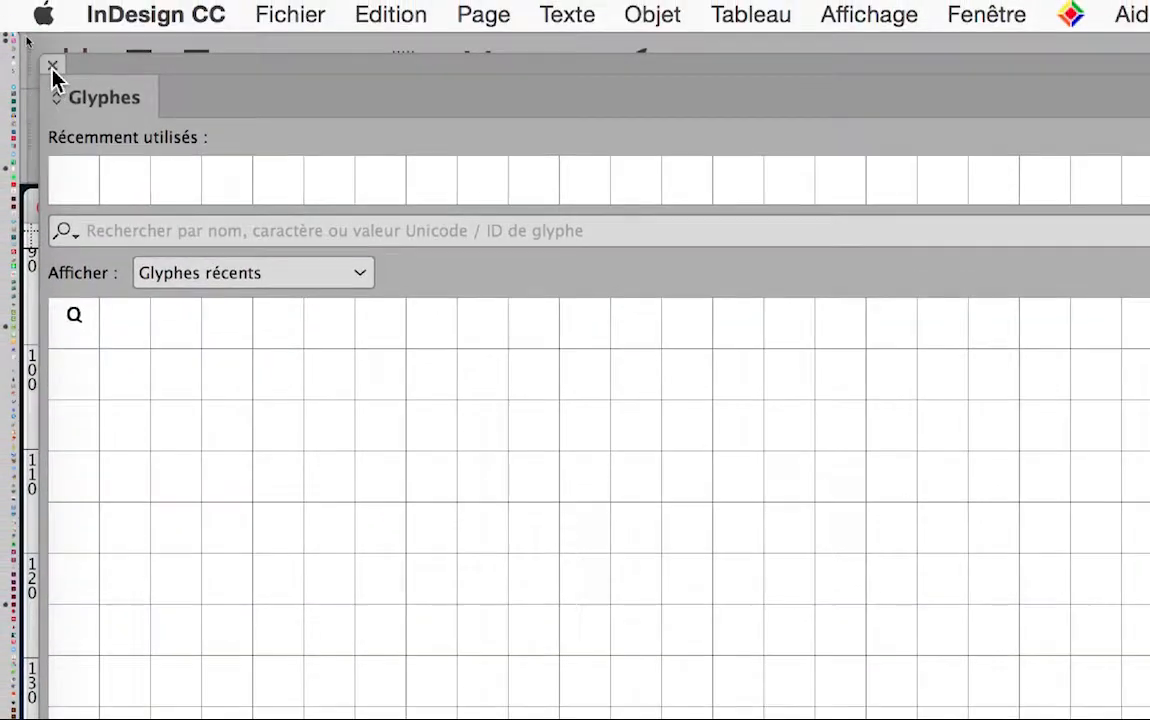
{"action": "left_click", "coordinate": [43, 17]}
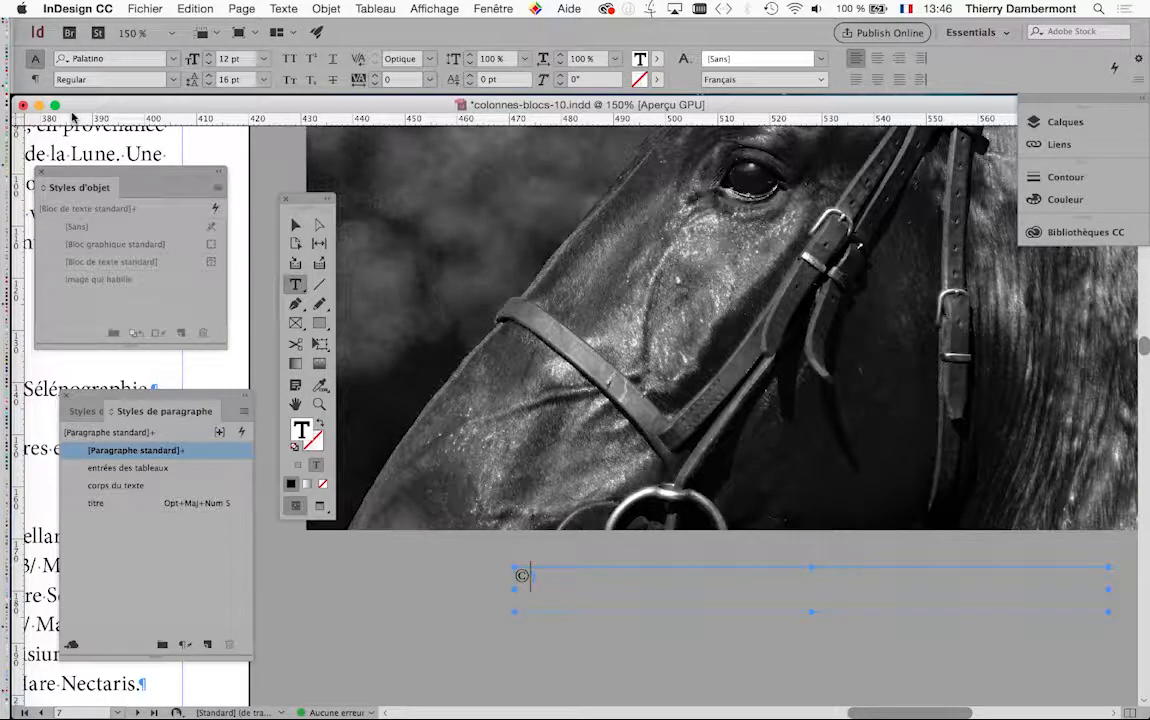
- Add a space and the text "photographe temporairement inconnu" after the © in the text frame below the horse photo
{"action": "key", "text": "Escape"}
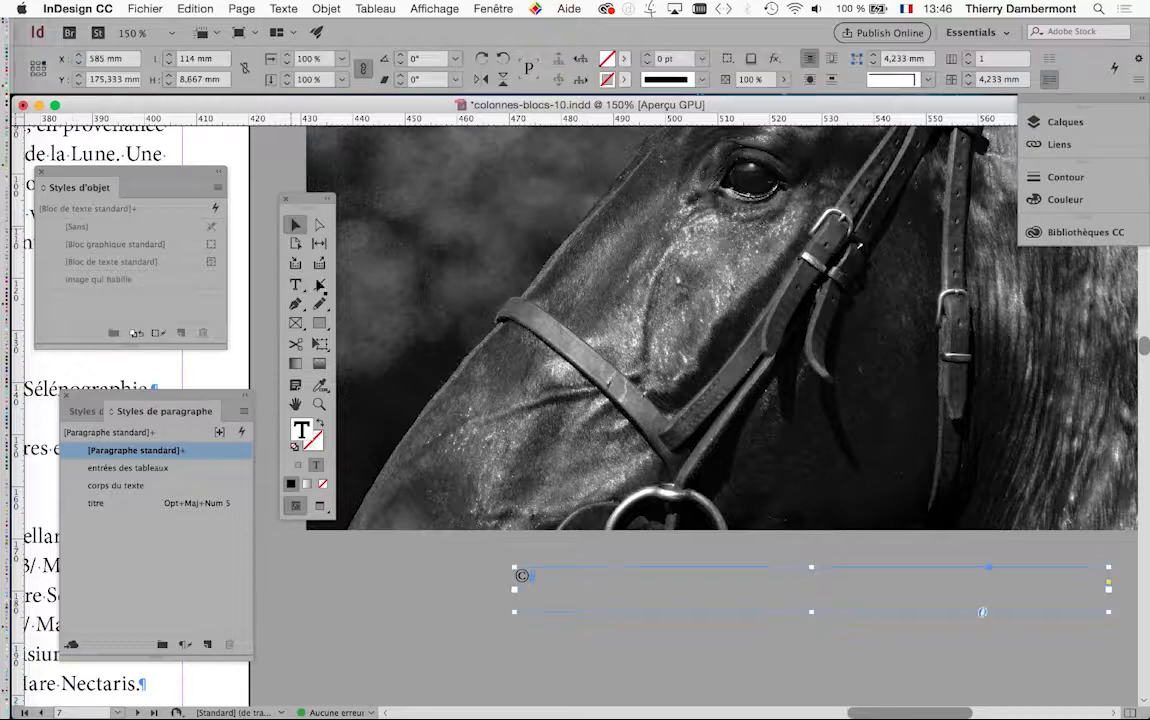
{"action": "left_click", "coordinate": [703, 645]}
{"action": "left_click", "coordinate": [613, 605]}
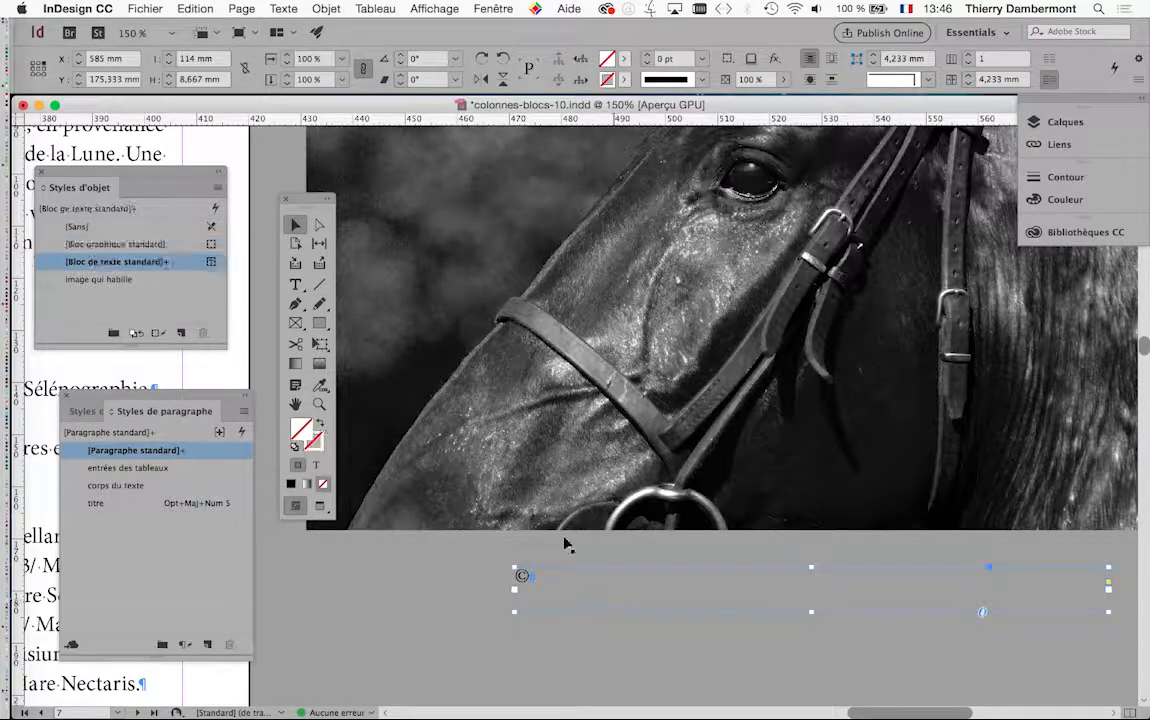
{"action": "key", "text": "super+equal"}
{"action": "key", "text": "super+equal"}
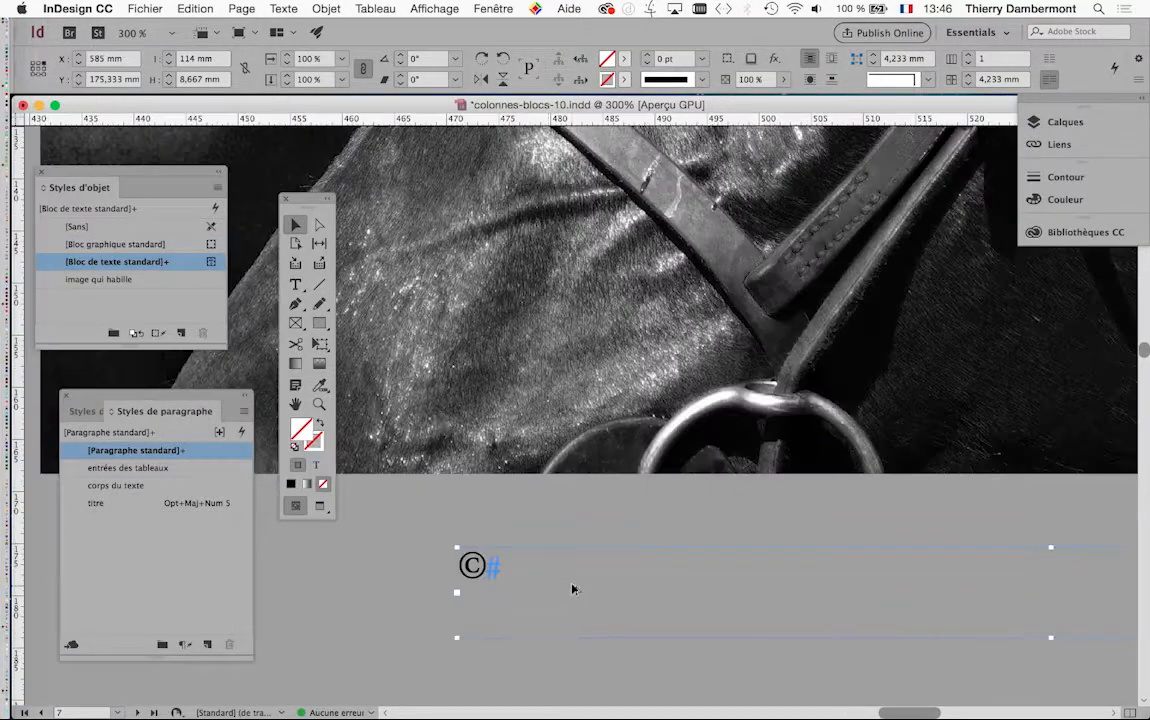
{"action": "key", "text": "t"}
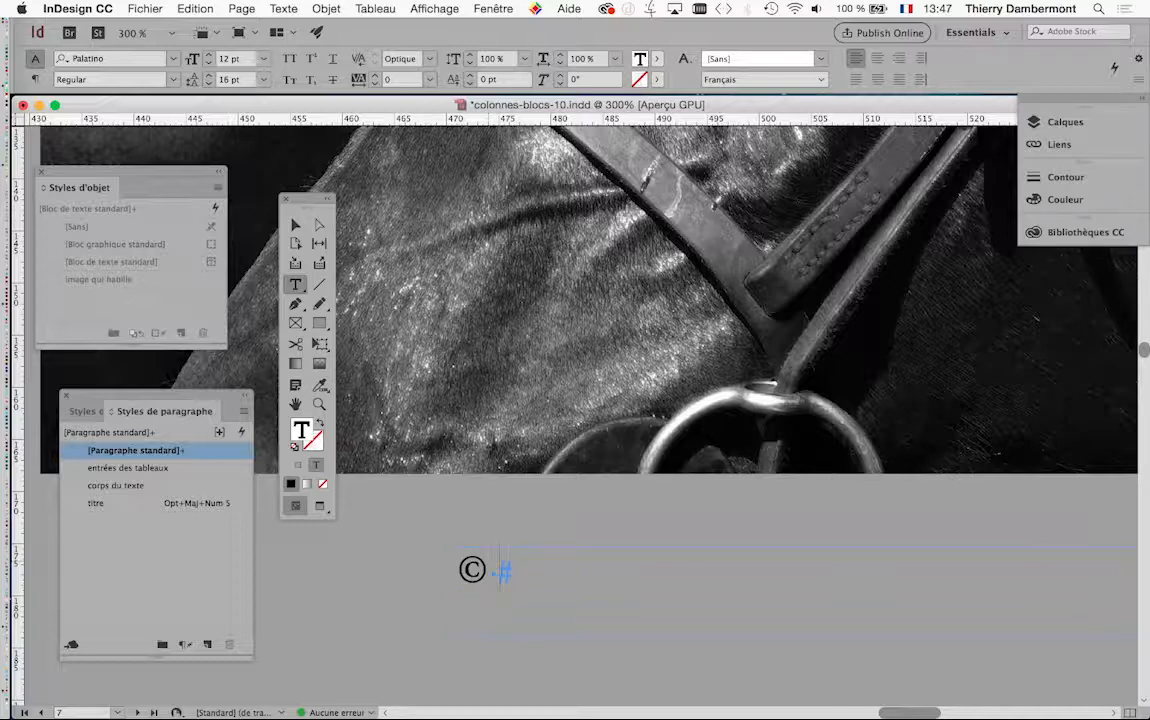
{"action": "scroll", "coordinate": [565, 448], "scroll_direction": "down", "scroll_amount": 3}
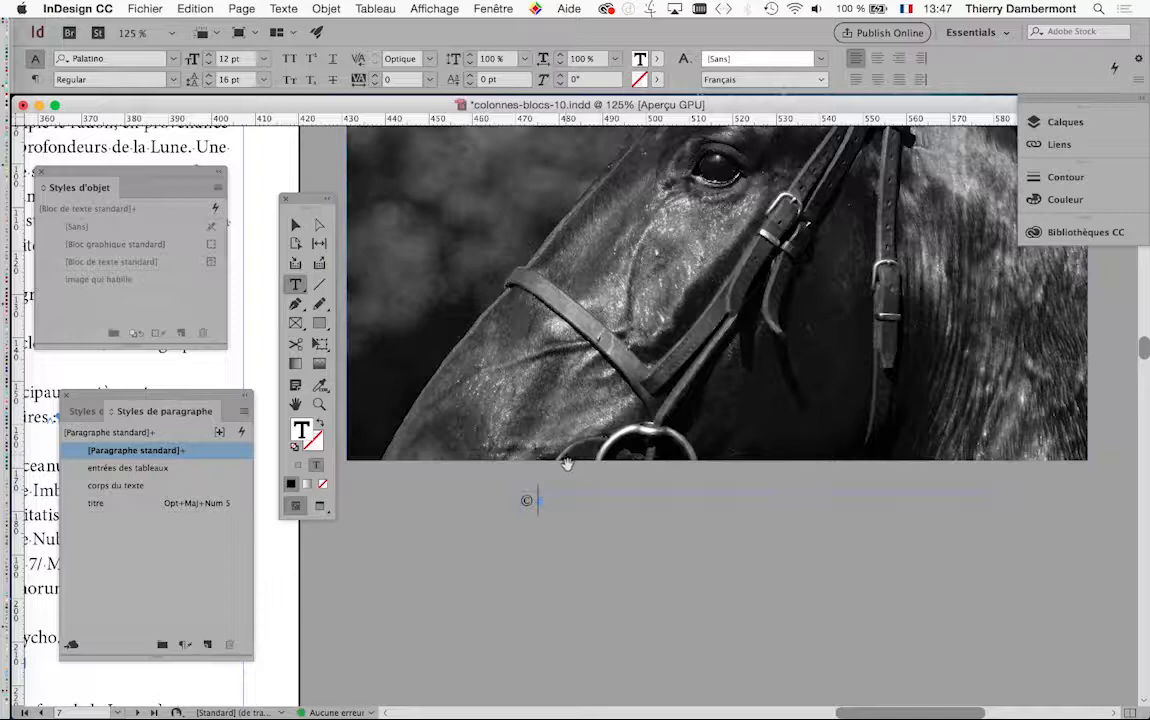
{"action": "scroll", "coordinate": [565, 463], "scroll_direction": "up", "scroll_amount": 4}
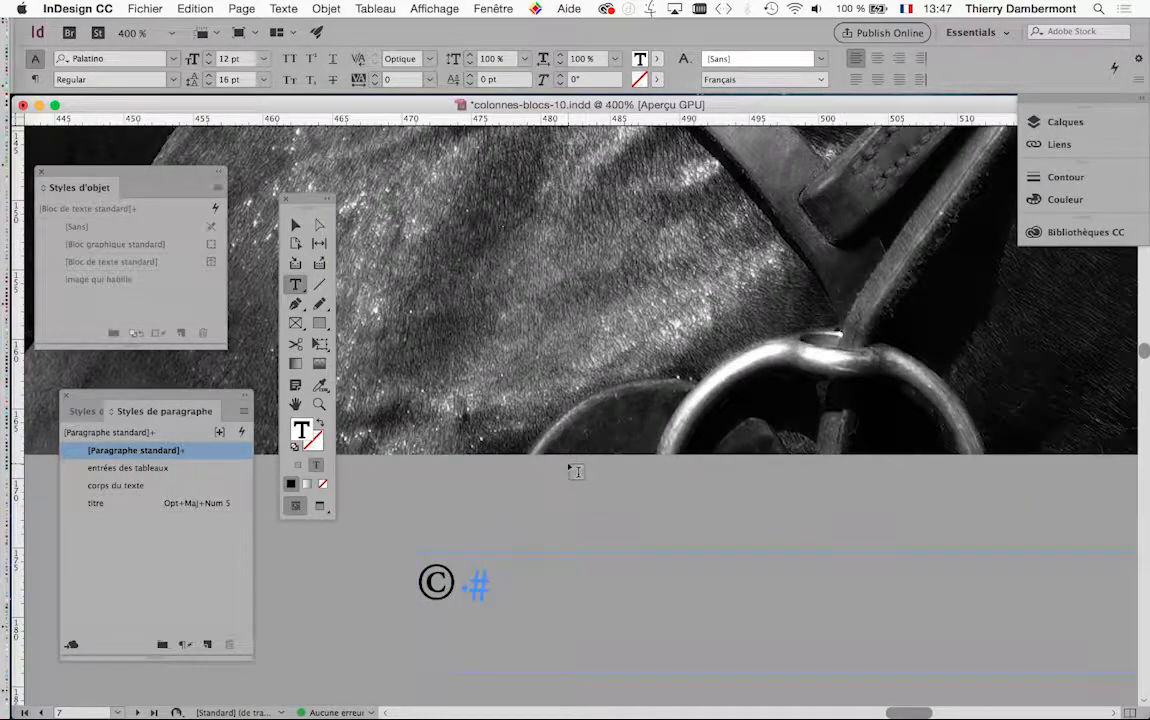
{"action": "type", "text": "photographie"}
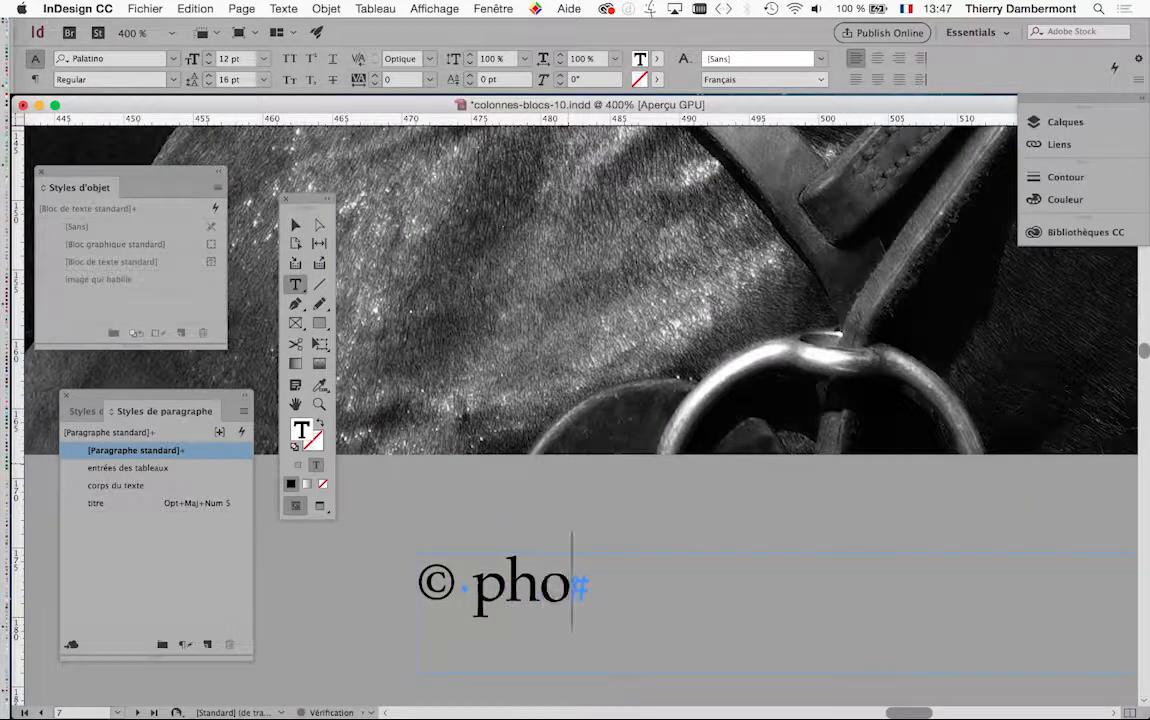
{"action": "key", "text": "BackSpace"}
{"action": "key", "text": "BackSpace"}
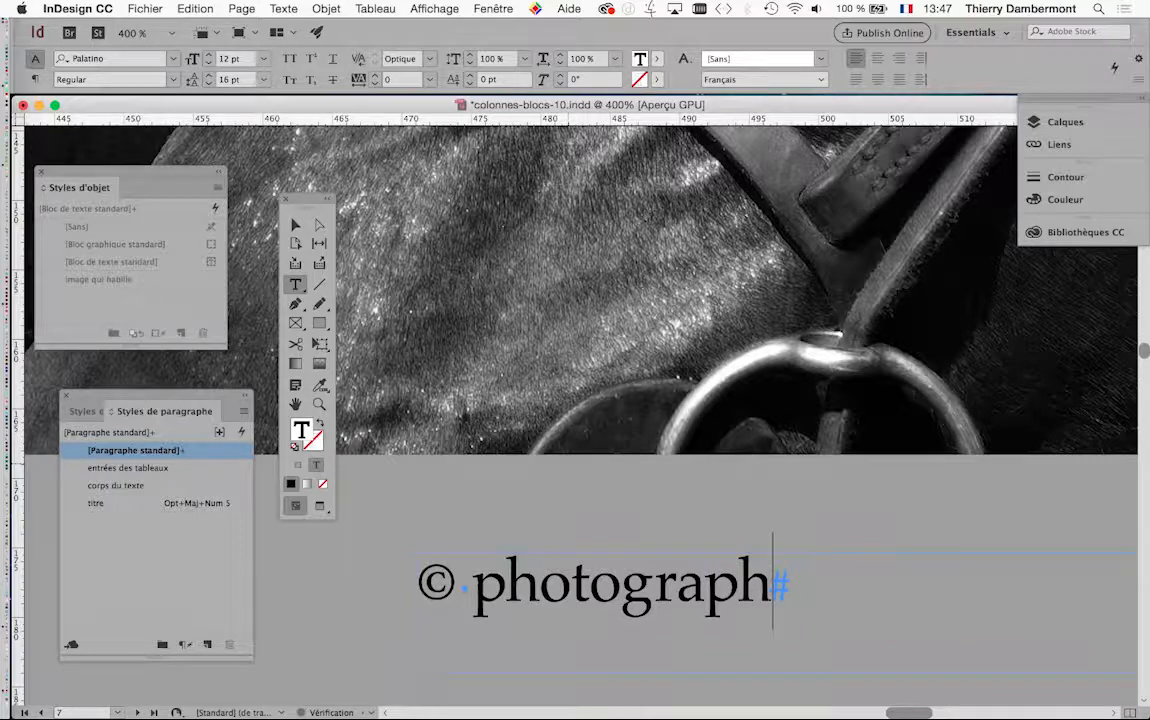
{"action": "type", "text": "e temporai"}
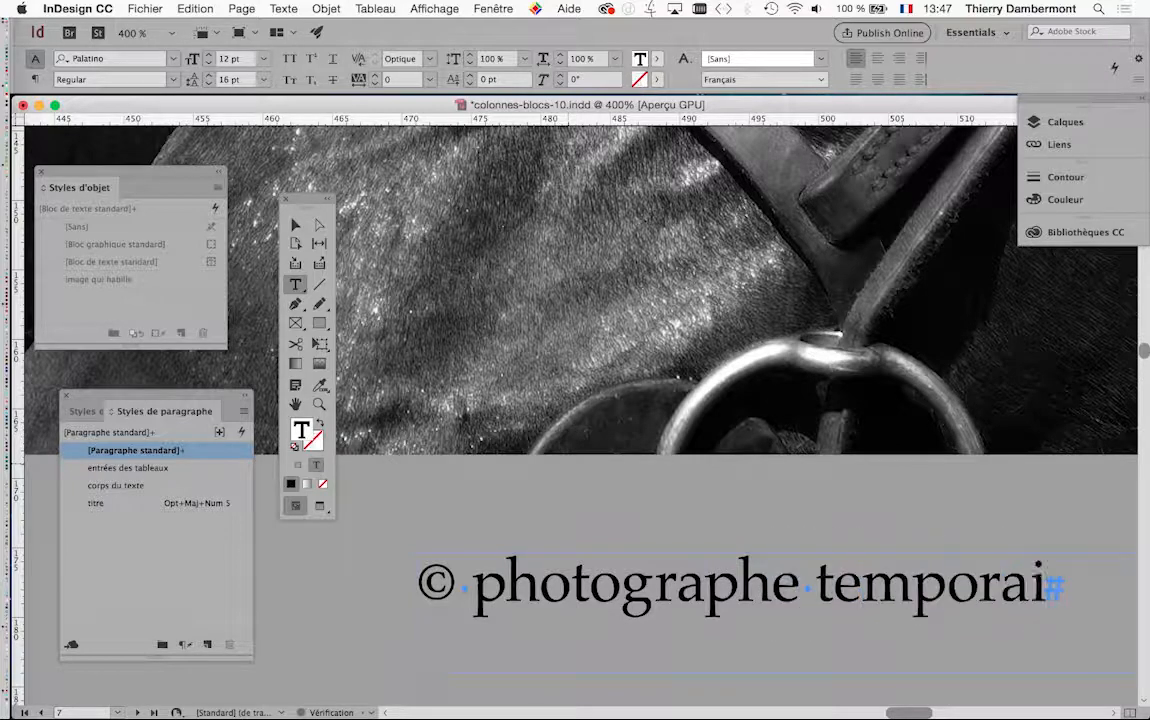
{"action": "type", "text": "rement inconnu"}
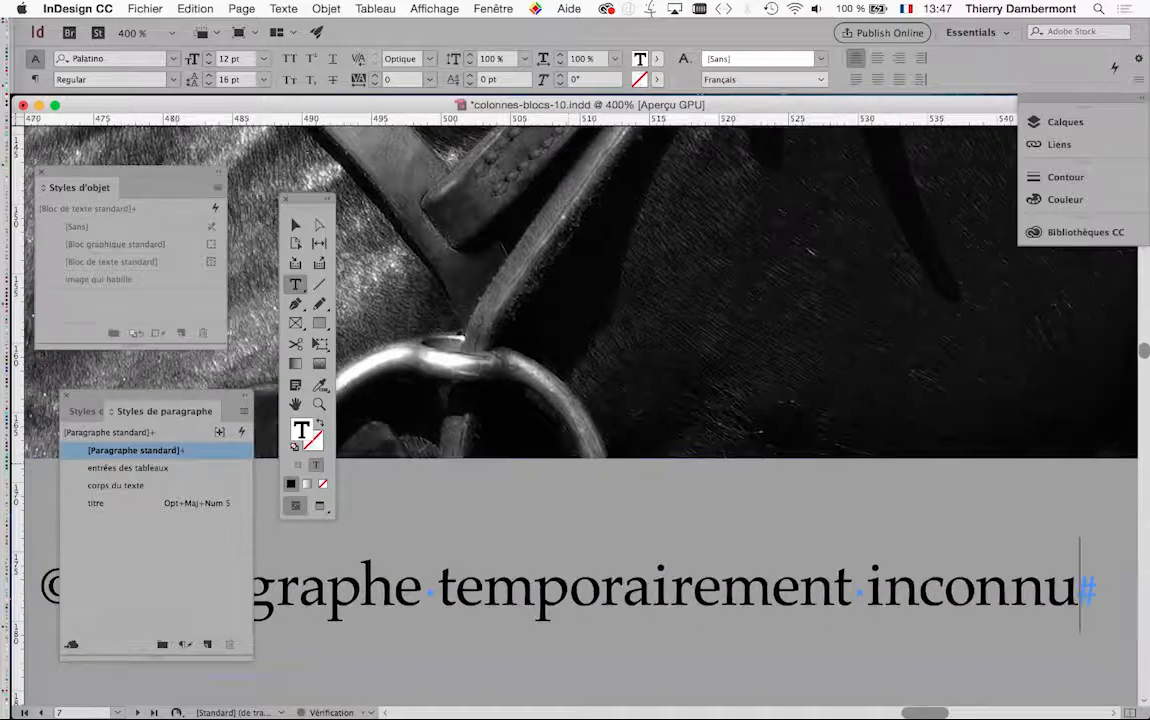
- Set the font size of "photographe temporairement inconnu" to 10 pt, leaving out the © symbol
{"action": "key", "text": "super+minus"}
{"action": "key", "text": "super+minus"}
{"action": "key", "text": "super+minus"}
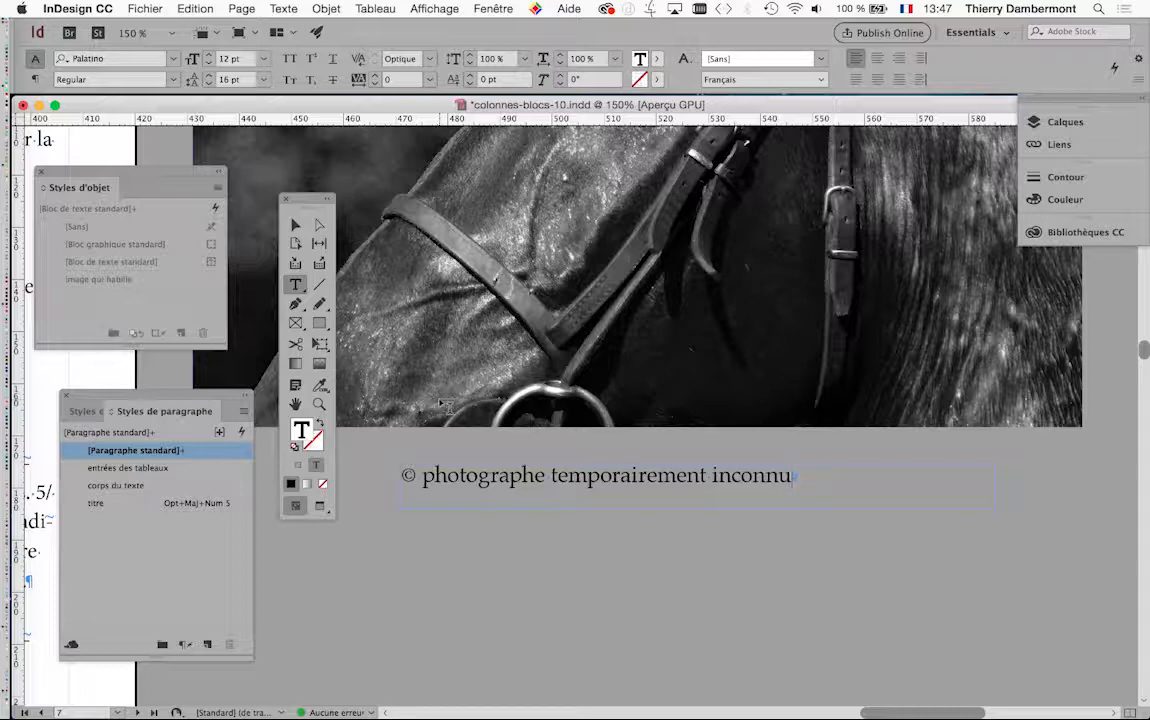
{"action": "scroll", "coordinate": [432, 494], "scroll_direction": "up", "scroll_amount": 1}
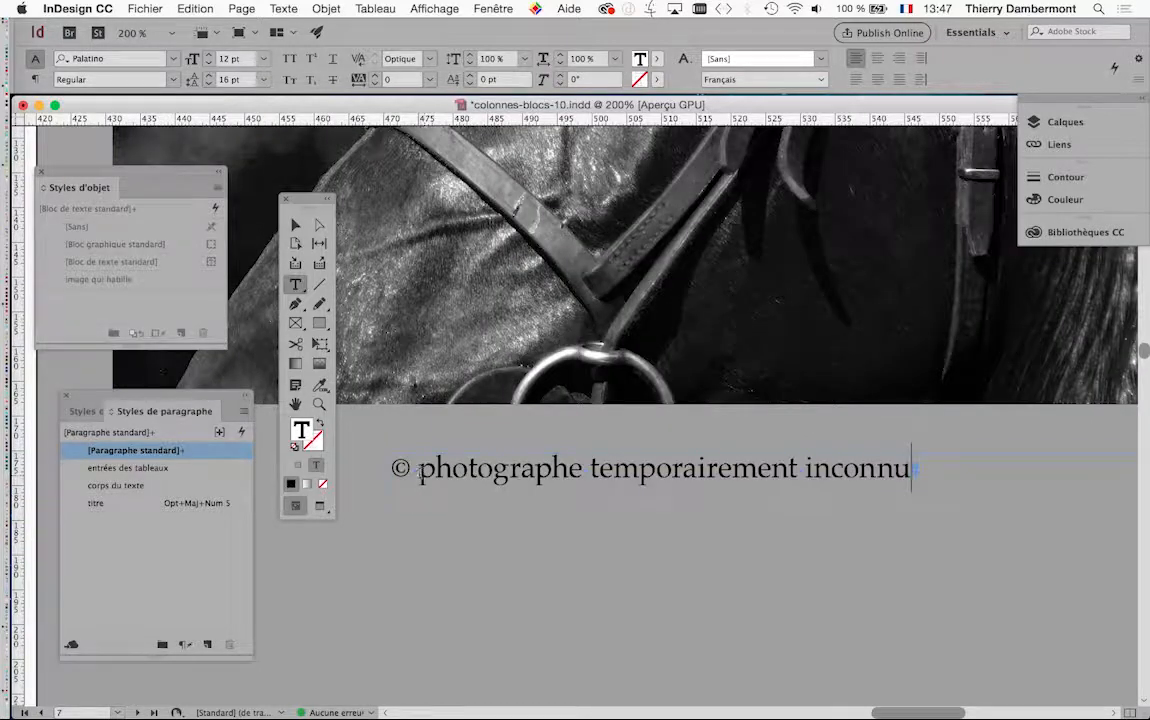
{"action": "left_click_drag", "start_coordinate": [414, 471], "coordinate": [911, 468]}
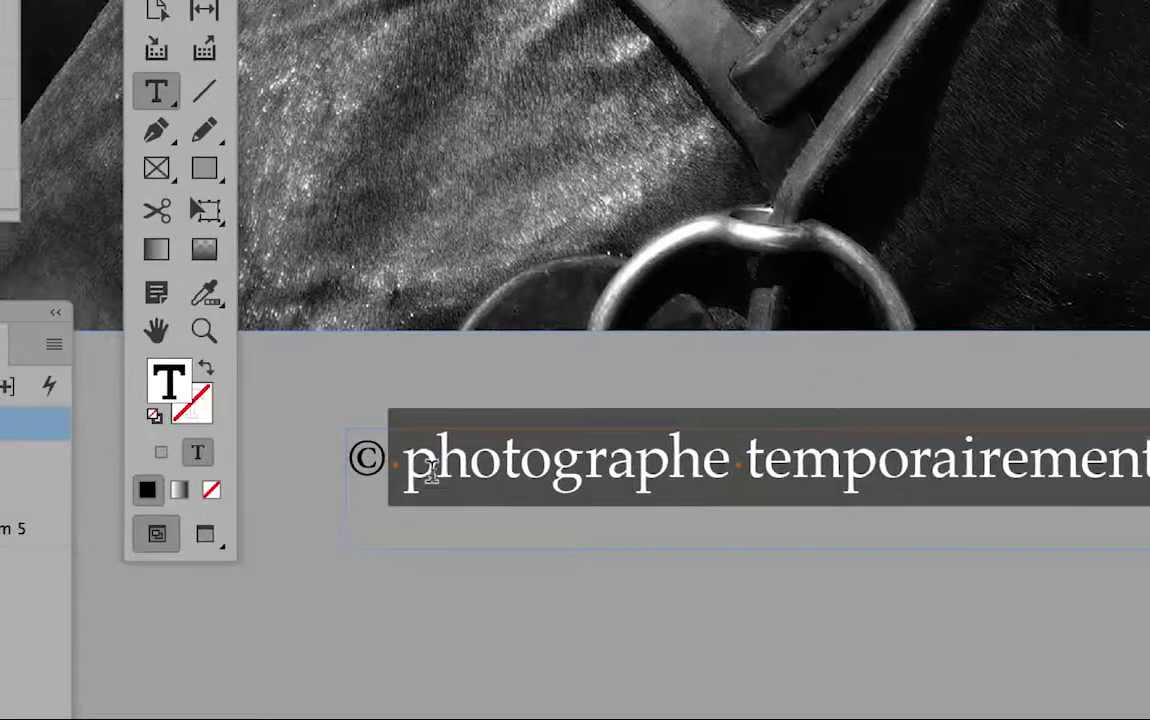
{"action": "key", "text": "Left"}
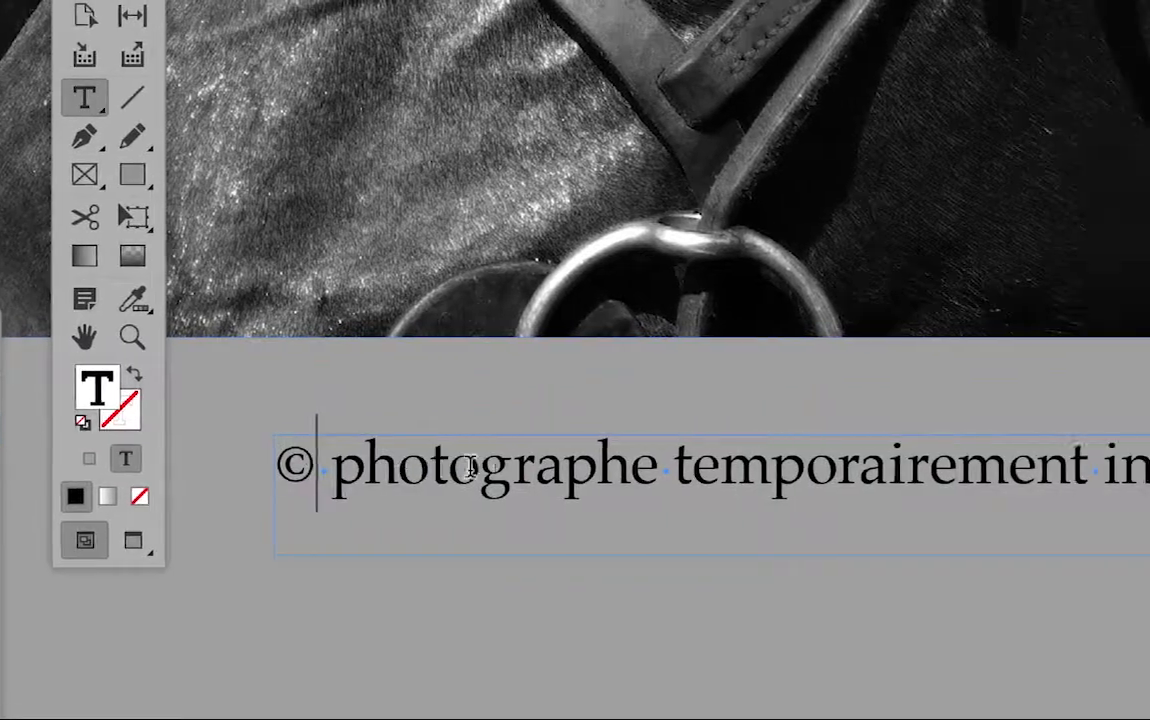
{"action": "key", "text": "shift+Right"}
{"action": "key", "text": "shift+Right"}
{"action": "key", "text": "shift+Right"}
{"action": "key", "text": "shift+Right"}
{"action": "key", "text": "shift+Right"}
{"action": "key", "text": "shift+Right"}
{"action": "key", "text": "shift+Right"}
{"action": "key", "text": "shift+Right"}
{"action": "key", "text": "shift+Right"}
{"action": "key", "text": "shift+Right"}
{"action": "key", "text": "shift+Right"}
{"action": "key", "text": "shift+Right"}
{"action": "key", "text": "shift+Right"}
{"action": "key", "text": "shift+Right"}
{"action": "key", "text": "shift+Right"}
{"action": "key", "text": "shift+Right"}
{"action": "key", "text": "shift+Right"}
{"action": "key", "text": "shift+Right"}
{"action": "key", "text": "shift+Right"}
{"action": "key", "text": "shift+Right"}
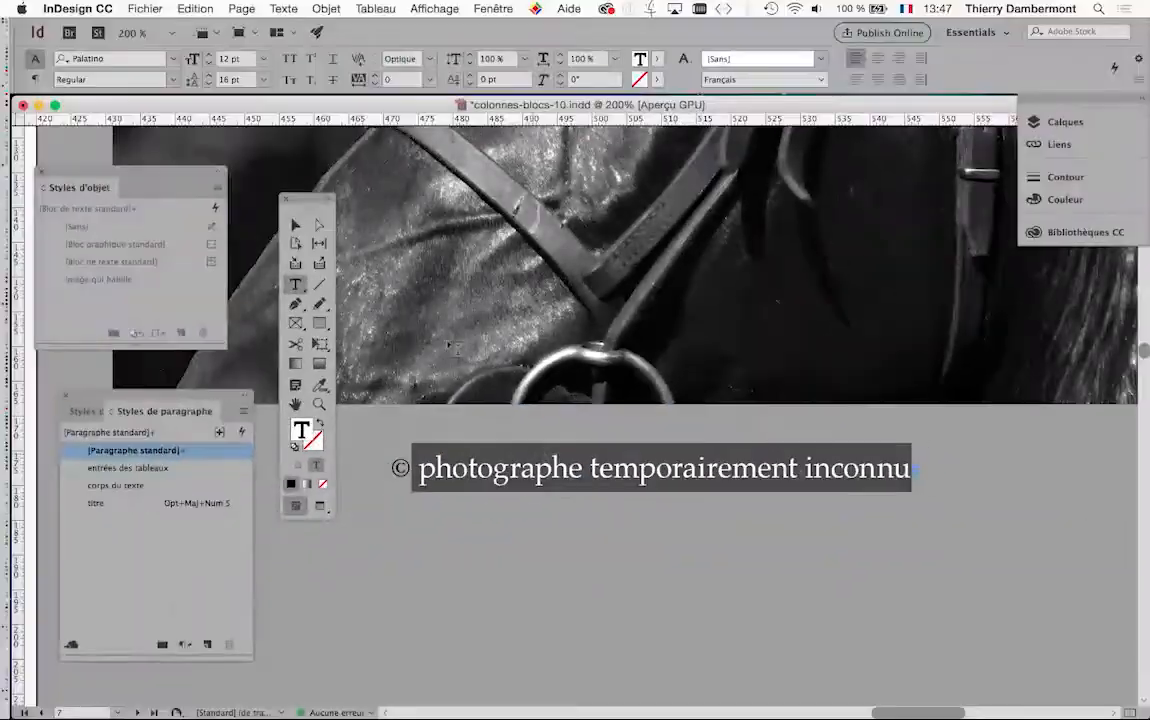
{"action": "left_click", "coordinate": [283, 8]}
{"action": "left_click", "coordinate": [314, 87]}
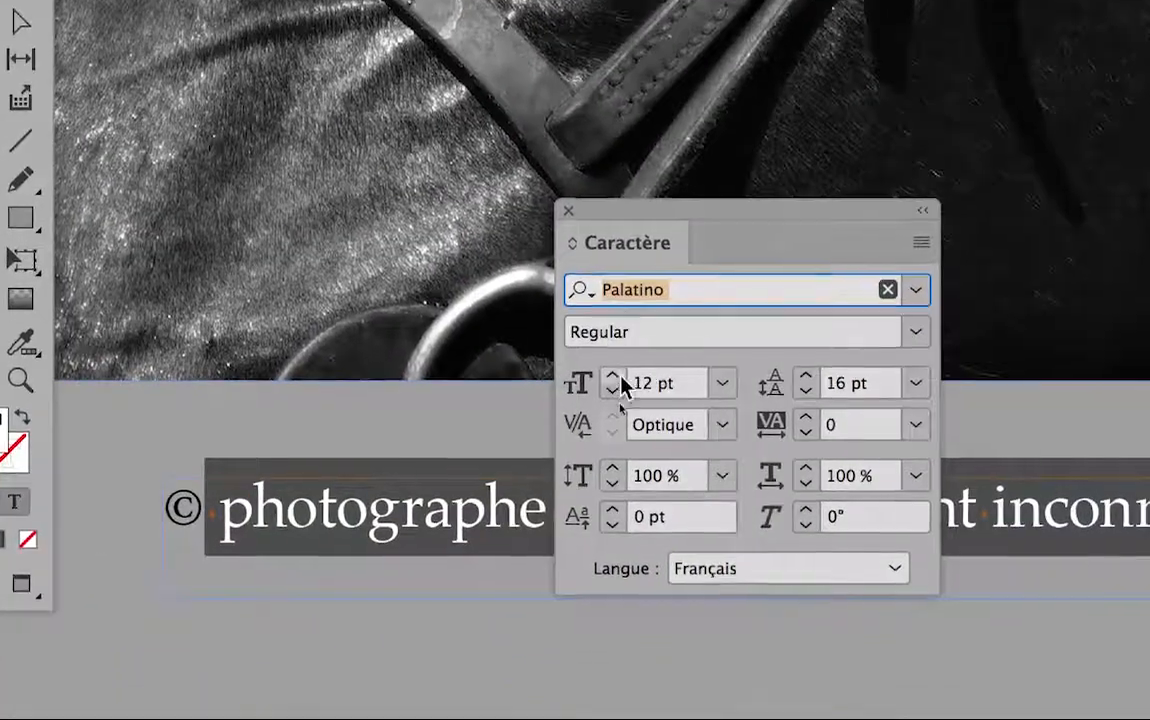
{"action": "left_click", "coordinate": [617, 411]}
{"action": "left_click", "coordinate": [619, 385]}
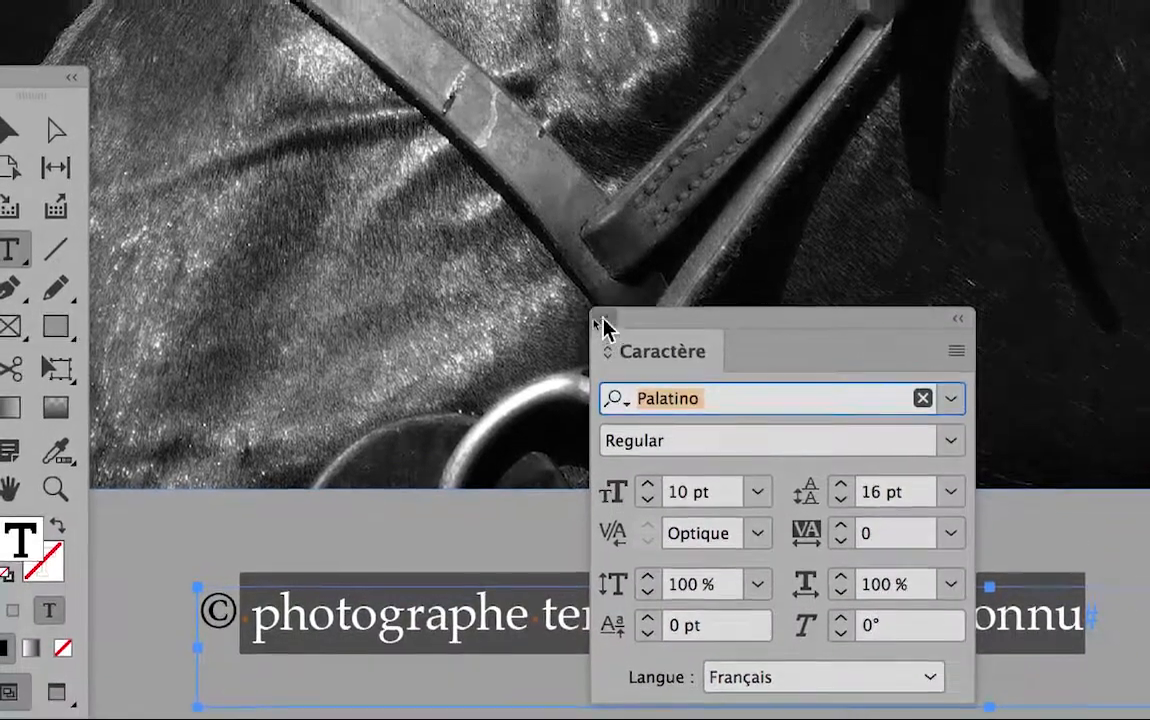
{"action": "left_click", "coordinate": [598, 322]}
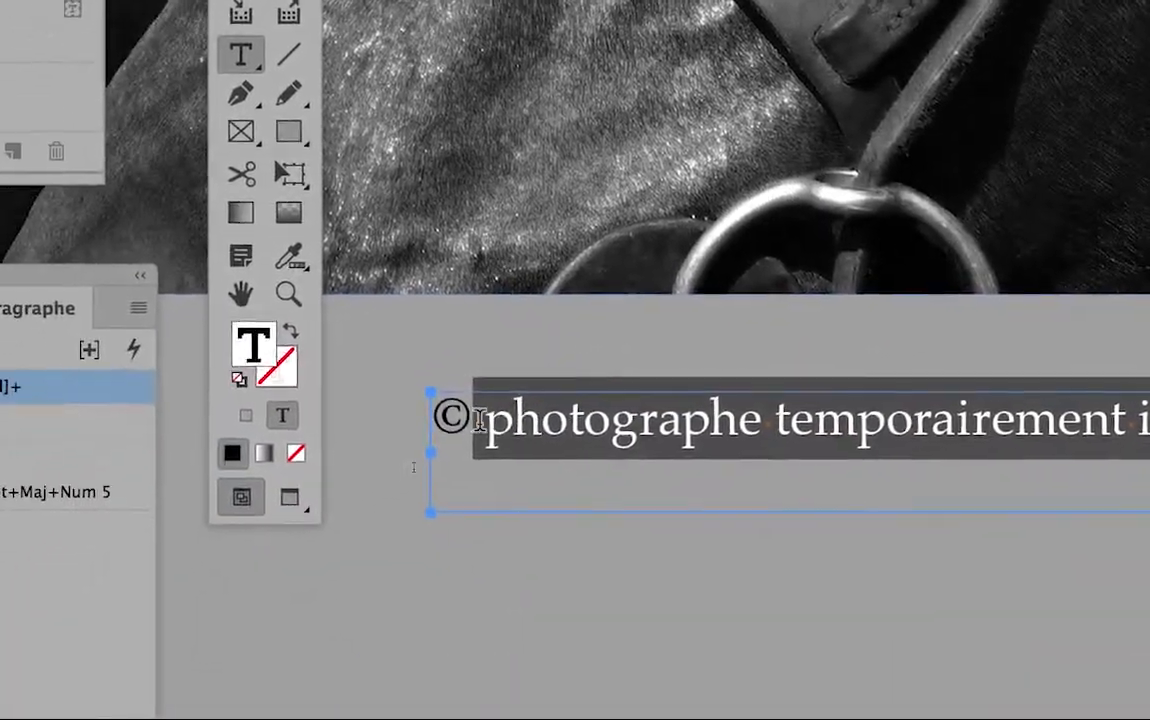
- Set the font size of the © symbol alone to 15 pt in the Caractère panel
{"action": "left_click", "coordinate": [236, 610]}
{"action": "left_click_drag", "start_coordinate": [478, 419], "coordinate": [442, 420]}
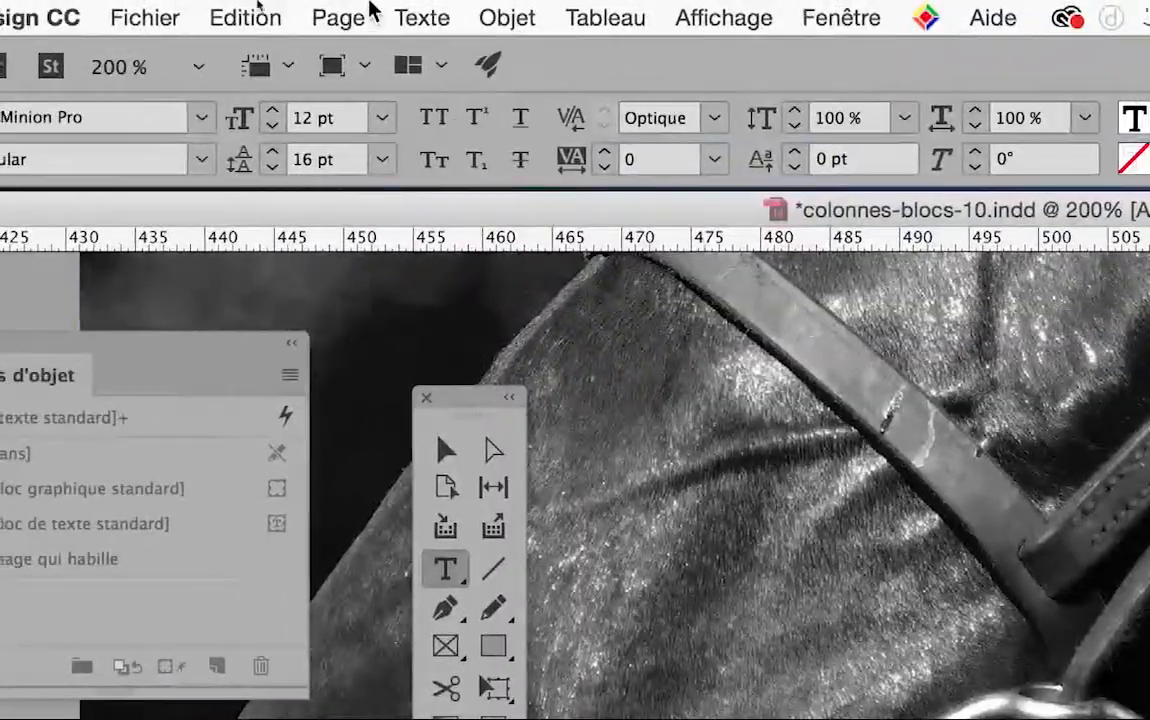
{"action": "left_click", "coordinate": [318, 14]}
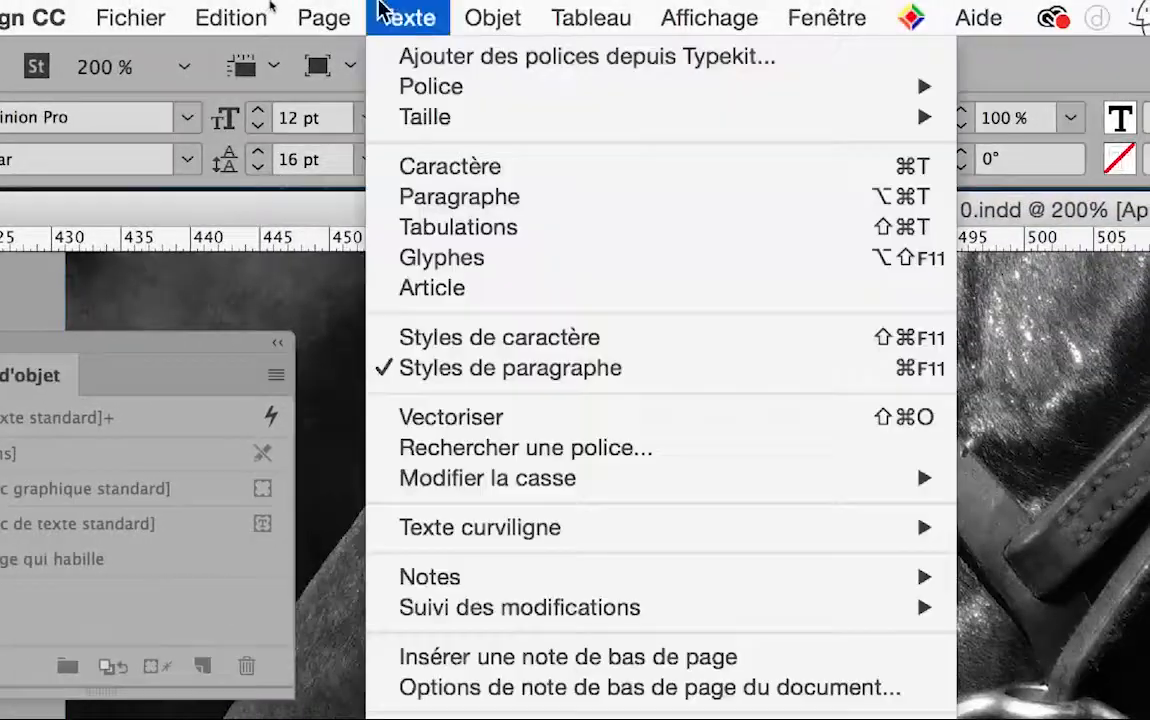
{"action": "left_click", "coordinate": [362, 159]}
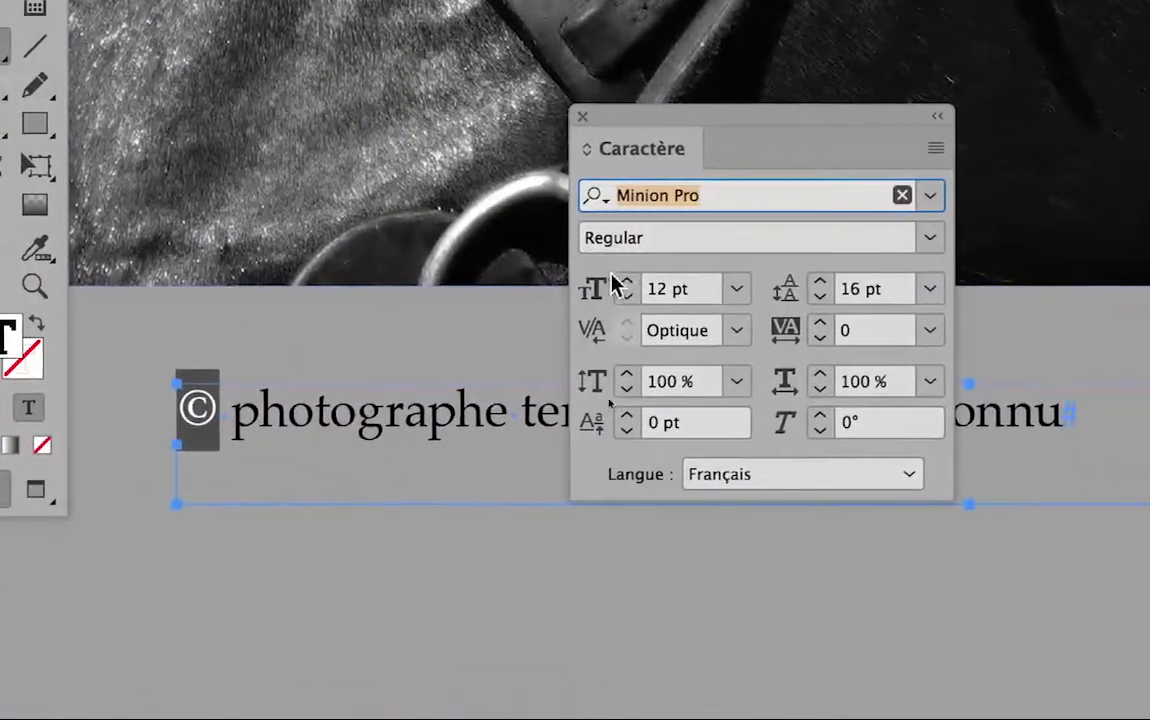
{"action": "left_click", "coordinate": [616, 278]}
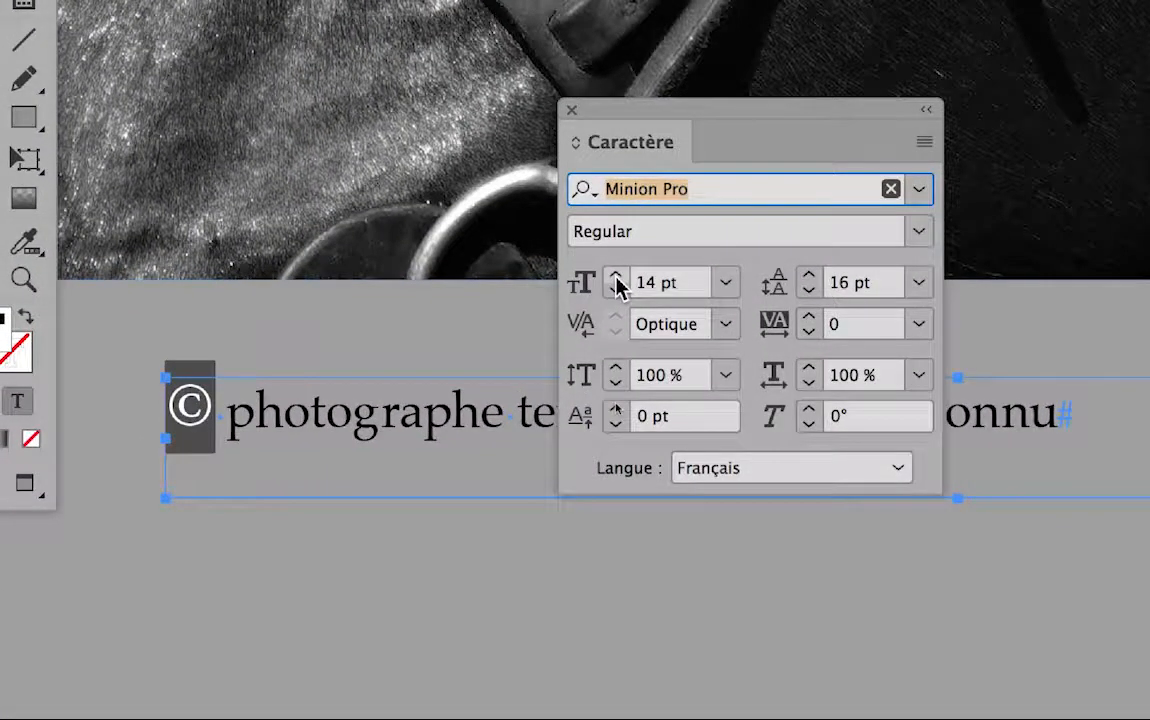
{"action": "left_click", "coordinate": [616, 278]}
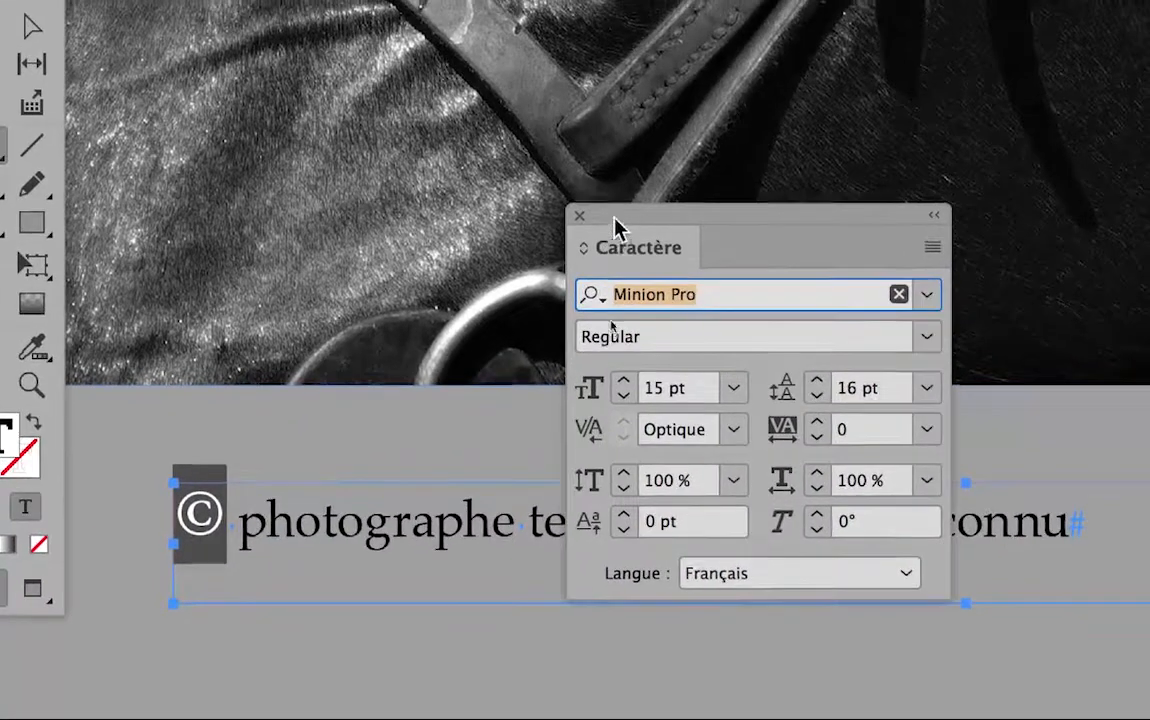
- Set the © symbol's baseline shift to -2 pt and place the Caractère panel clear of the credit line
{"action": "left_click_drag", "start_coordinate": [612, 123], "coordinate": [511, 125]}
{"action": "left_click_drag", "start_coordinate": [580, 228], "coordinate": [485, 228]}
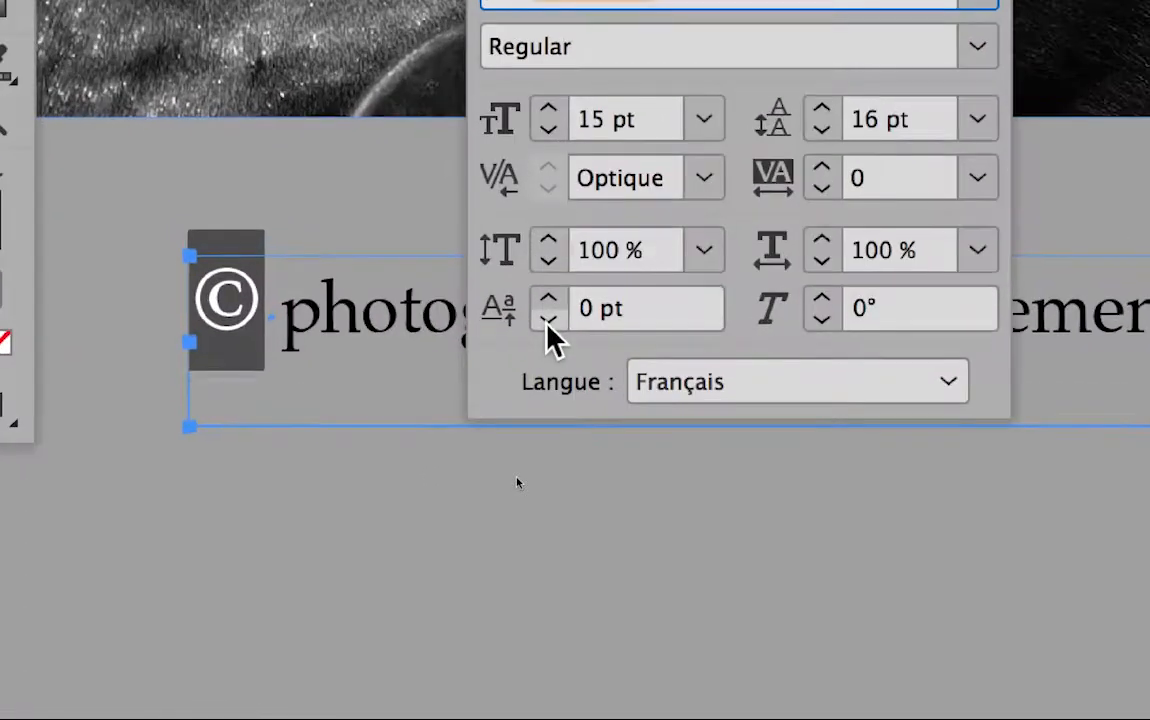
{"action": "left_click", "coordinate": [548, 323]}
{"action": "left_click", "coordinate": [548, 323]}
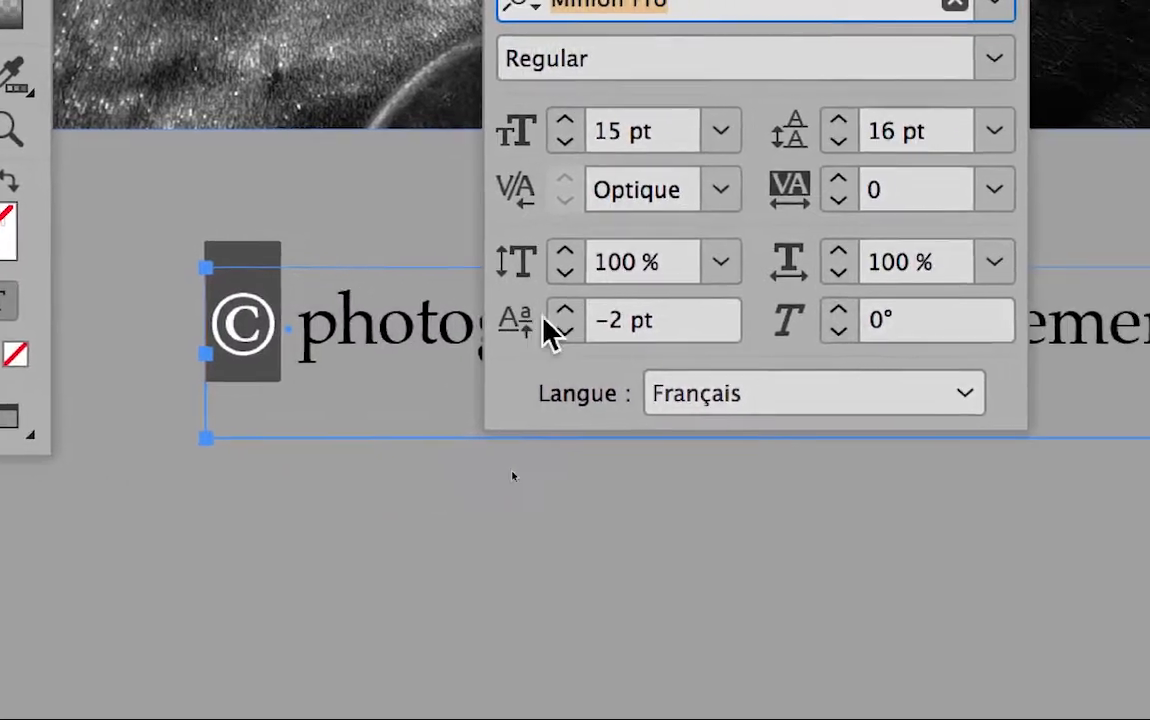
{"action": "left_click", "coordinate": [623, 326]}
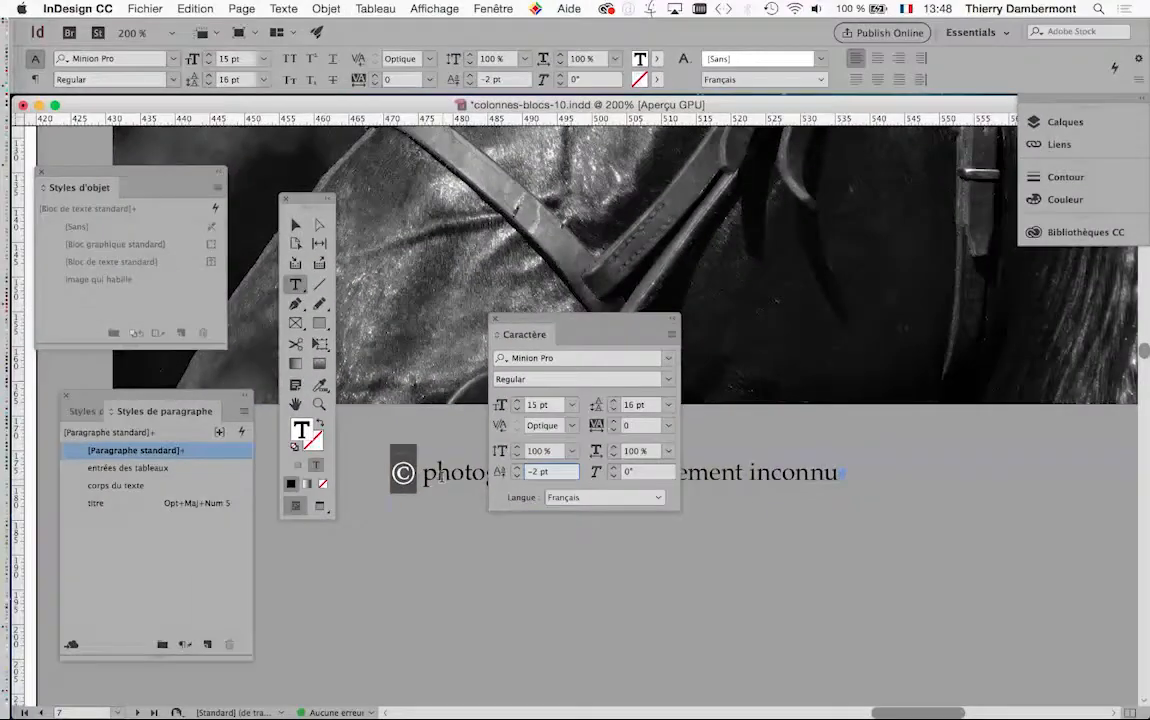
{"action": "left_click_drag", "start_coordinate": [551, 343], "coordinate": [746, 230]}
{"action": "key", "text": "super+alt+2"}
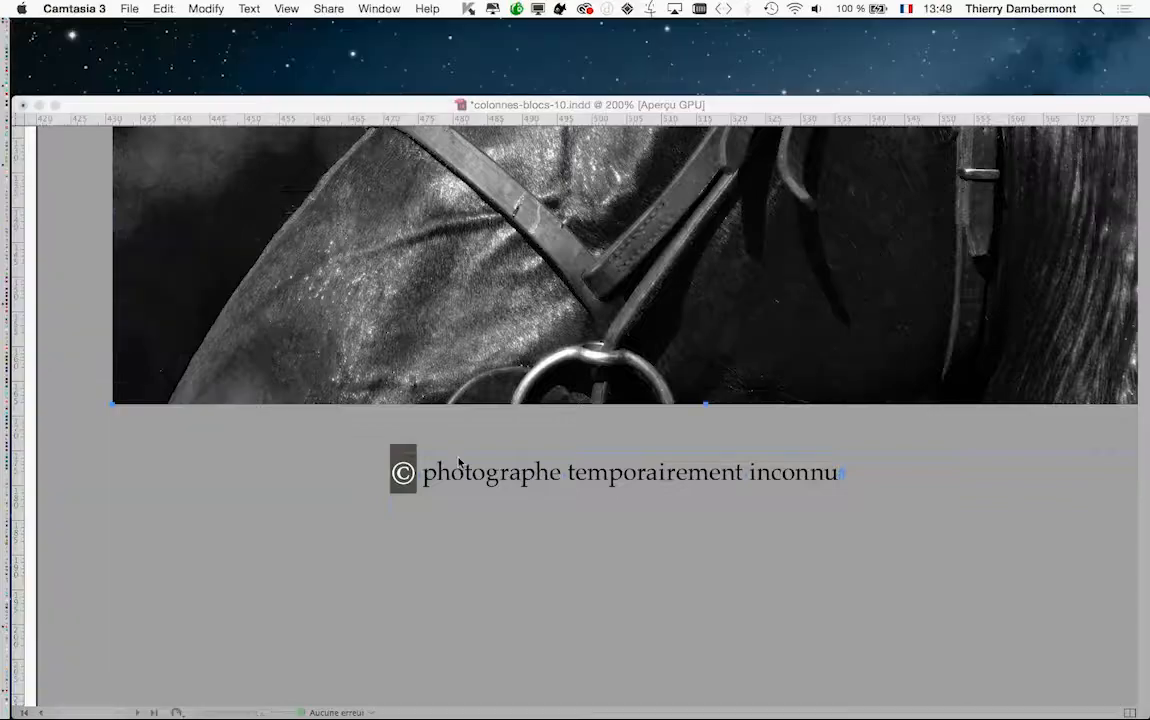
- Select the photo credit's text frame and target the stroke of its text instead of the frame's formatting
{"action": "left_click", "coordinate": [438, 488]}
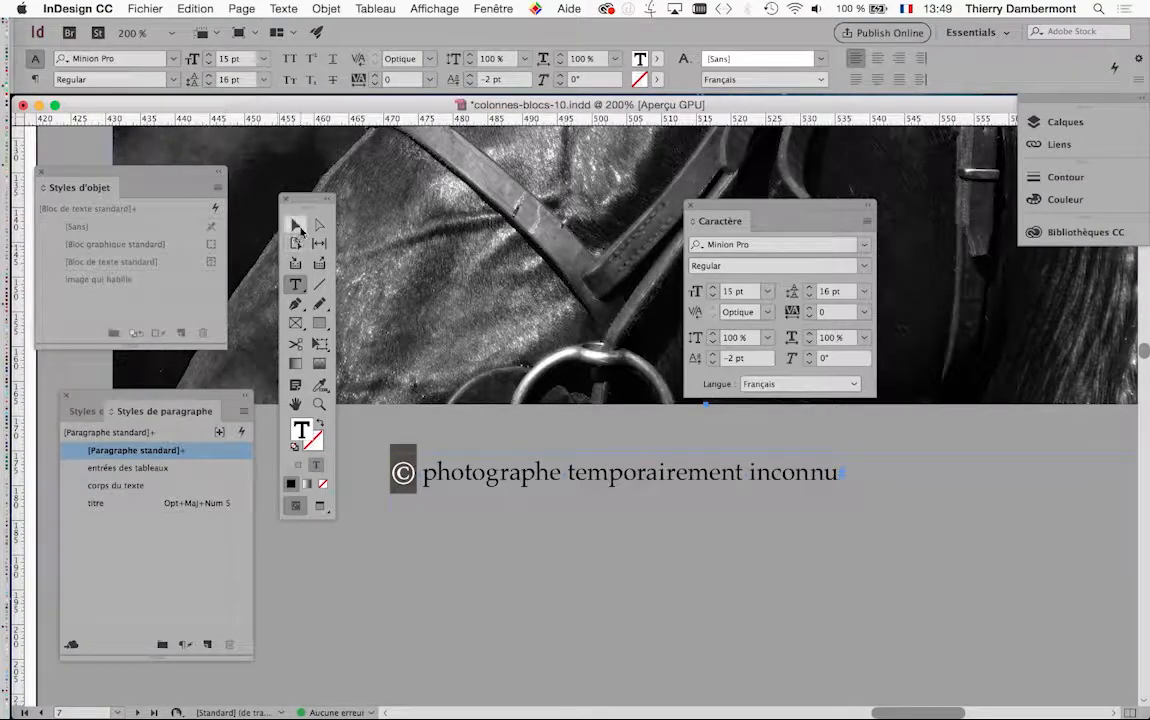
{"action": "left_click", "coordinate": [296, 226]}
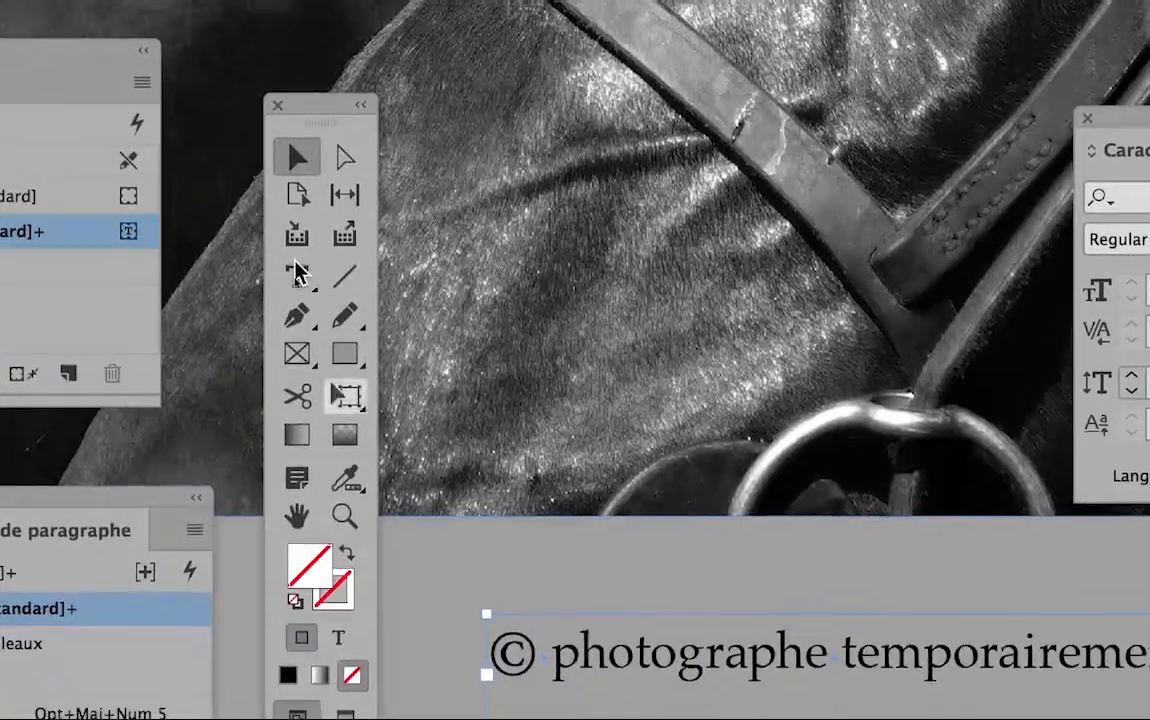
{"action": "left_click", "coordinate": [297, 274]}
{"action": "left_click", "coordinate": [350, 362]}
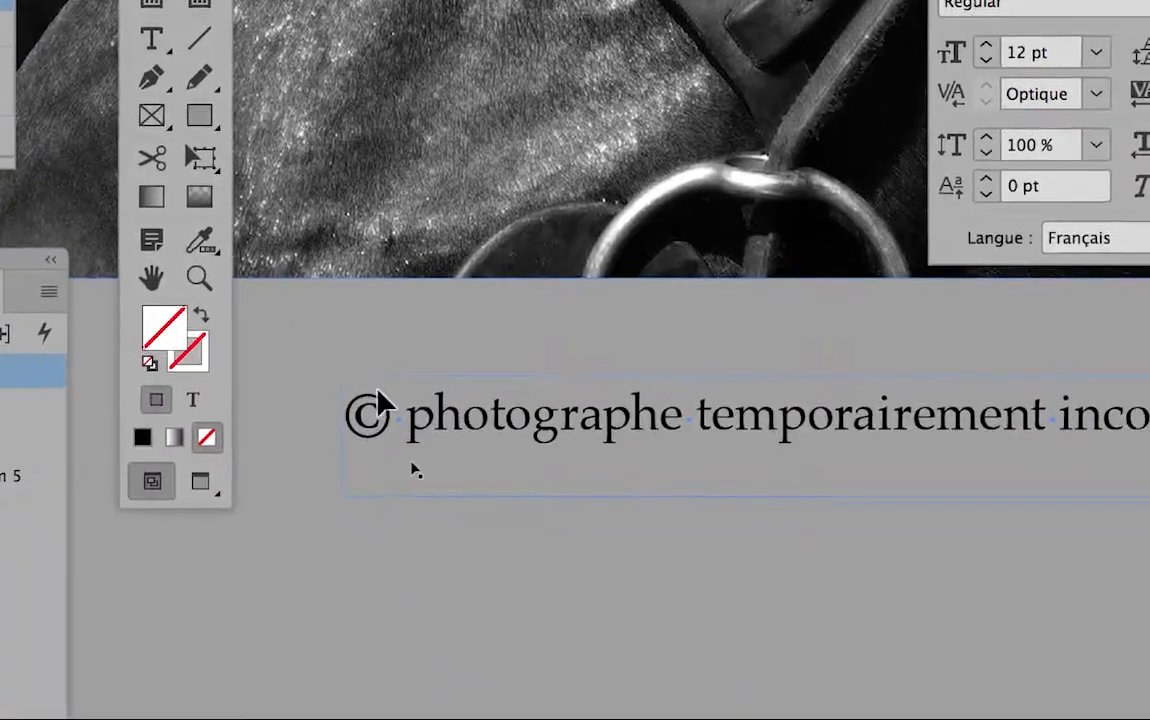
{"action": "left_click", "coordinate": [453, 453]}
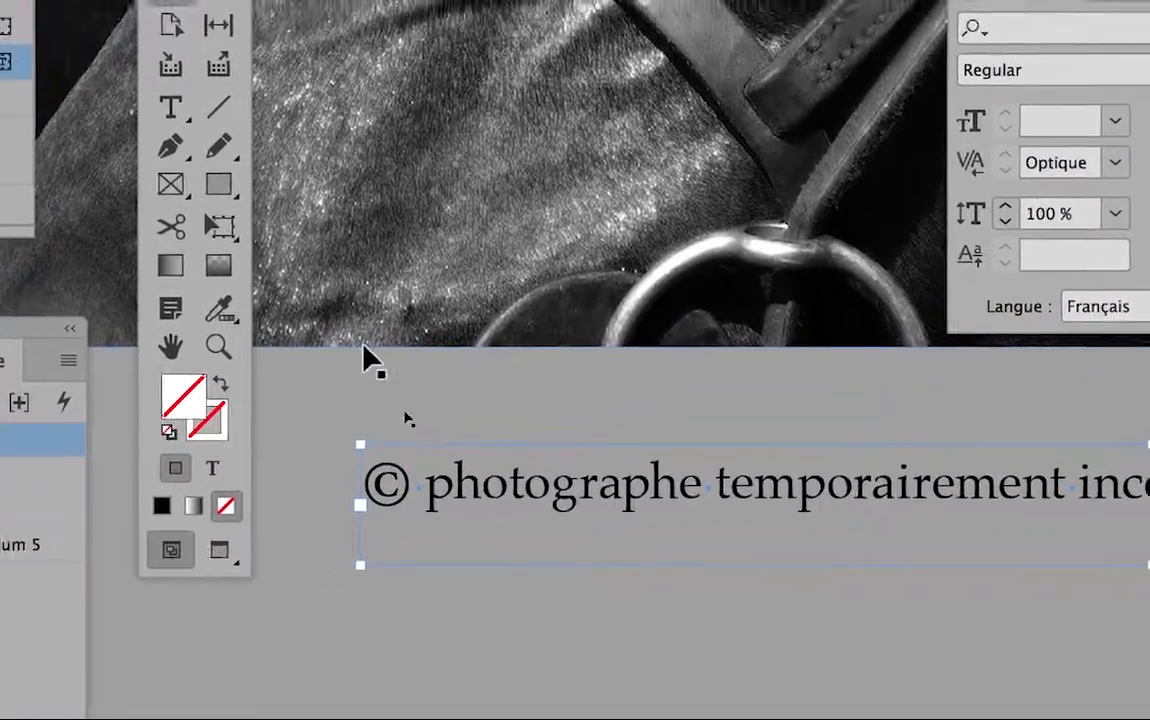
{"action": "left_click", "coordinate": [396, 336]}
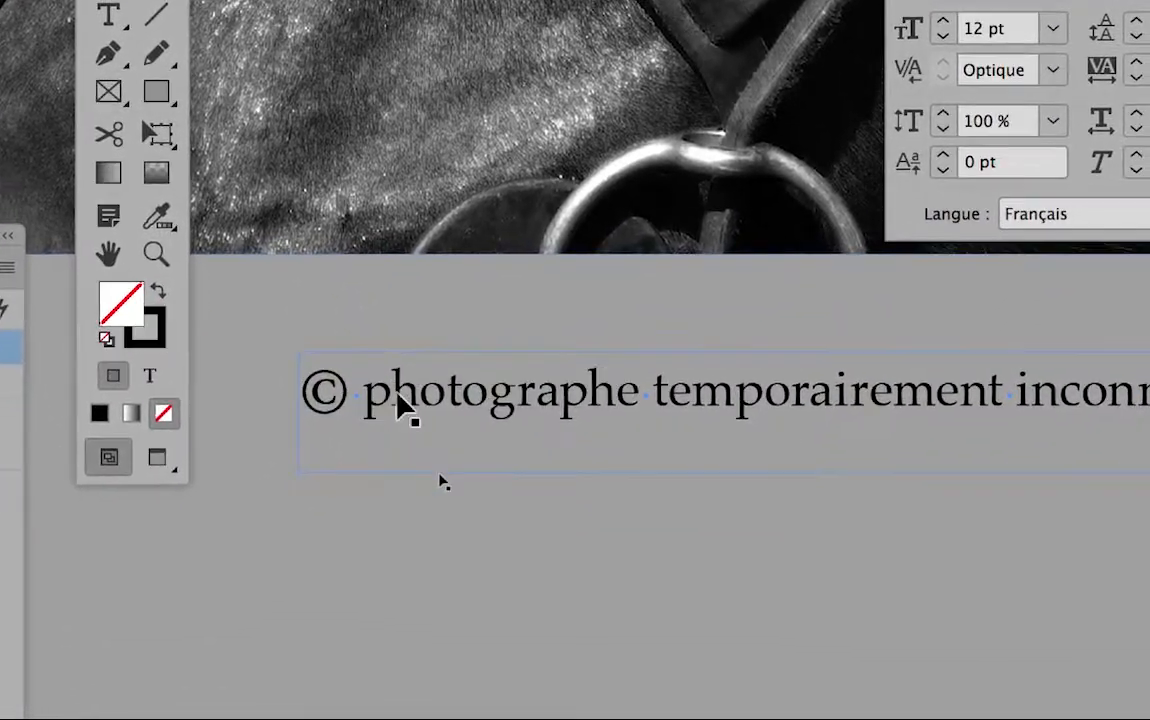
{"action": "left_click", "coordinate": [420, 456]}
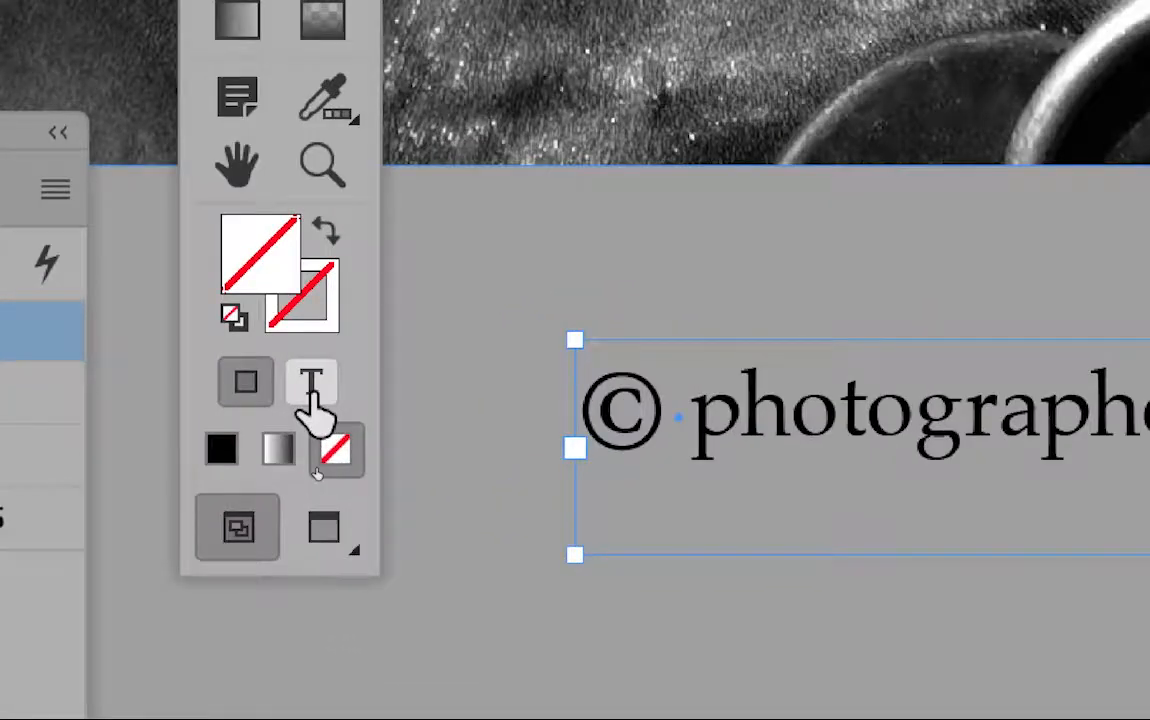
{"action": "left_click", "coordinate": [312, 385]}
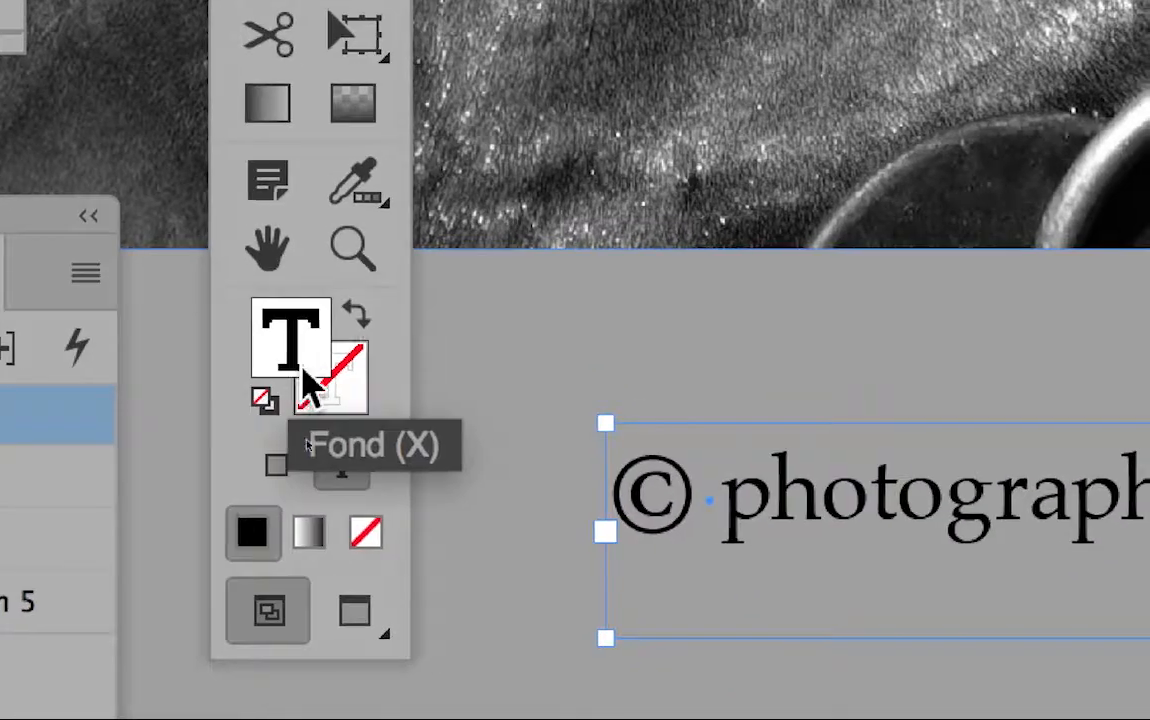
{"action": "left_click", "coordinate": [305, 385]}
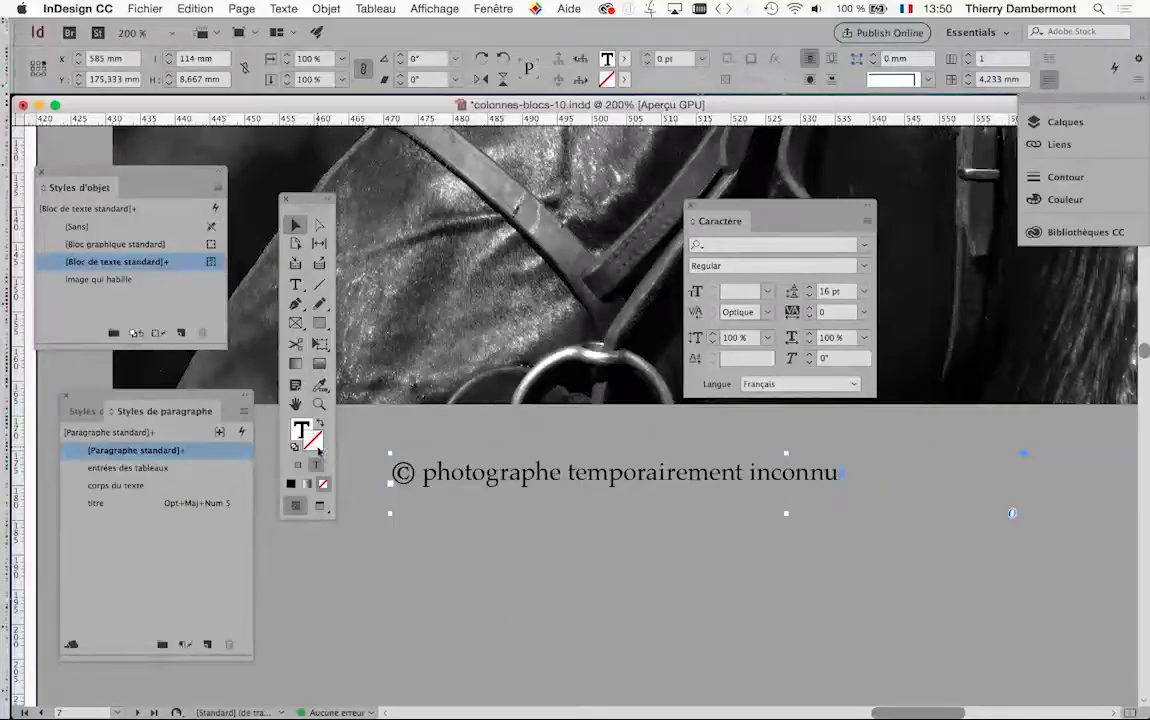
- Open the Nuancier panel, apply the [Papier] swatch to the credit text's stroke and move the panel off the text
{"action": "left_click_drag", "start_coordinate": [803, 221], "coordinate": [599, 176]}
{"action": "left_click", "coordinate": [481, 8]}
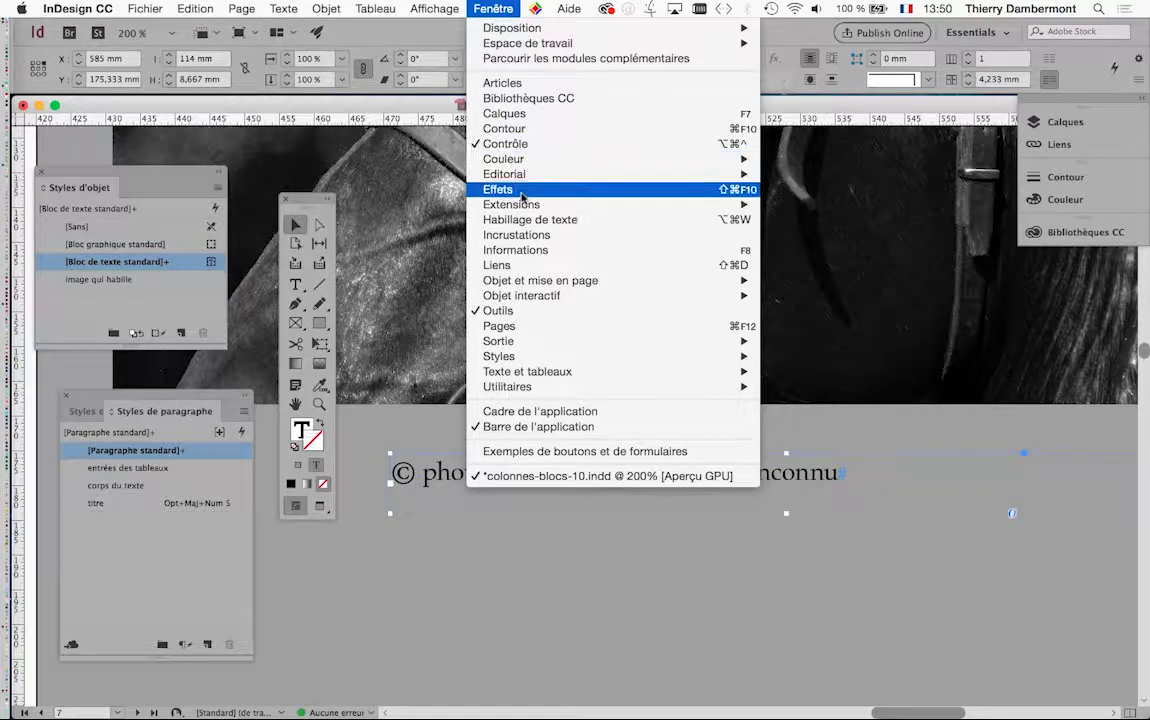
{"action": "mouse_move", "coordinate": [531, 160]}
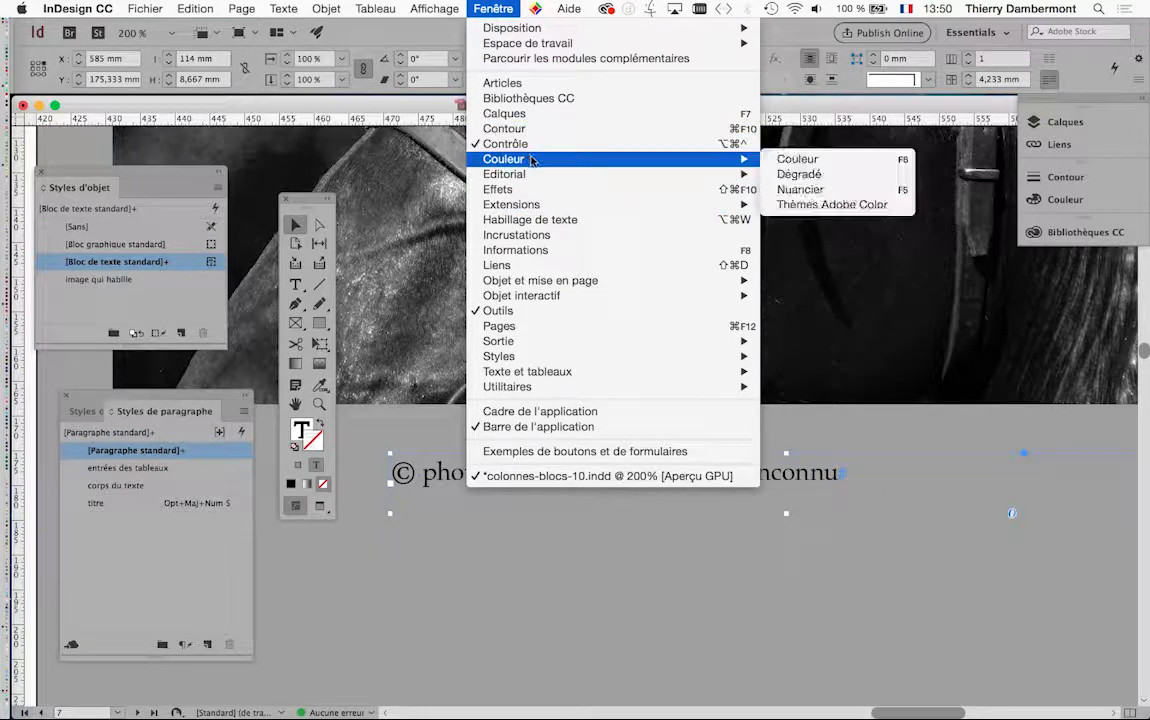
{"action": "left_click", "coordinate": [800, 189]}
{"action": "left_click_drag", "start_coordinate": [808, 225], "coordinate": [407, 75]}
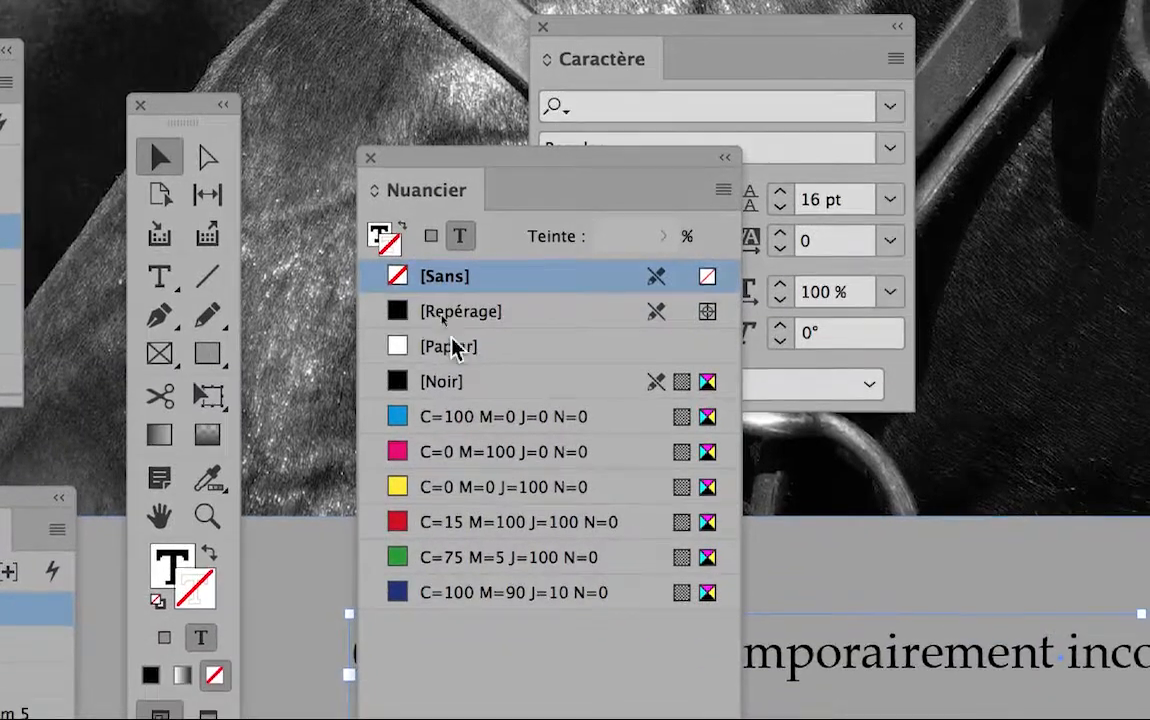
{"action": "left_click", "coordinate": [452, 461]}
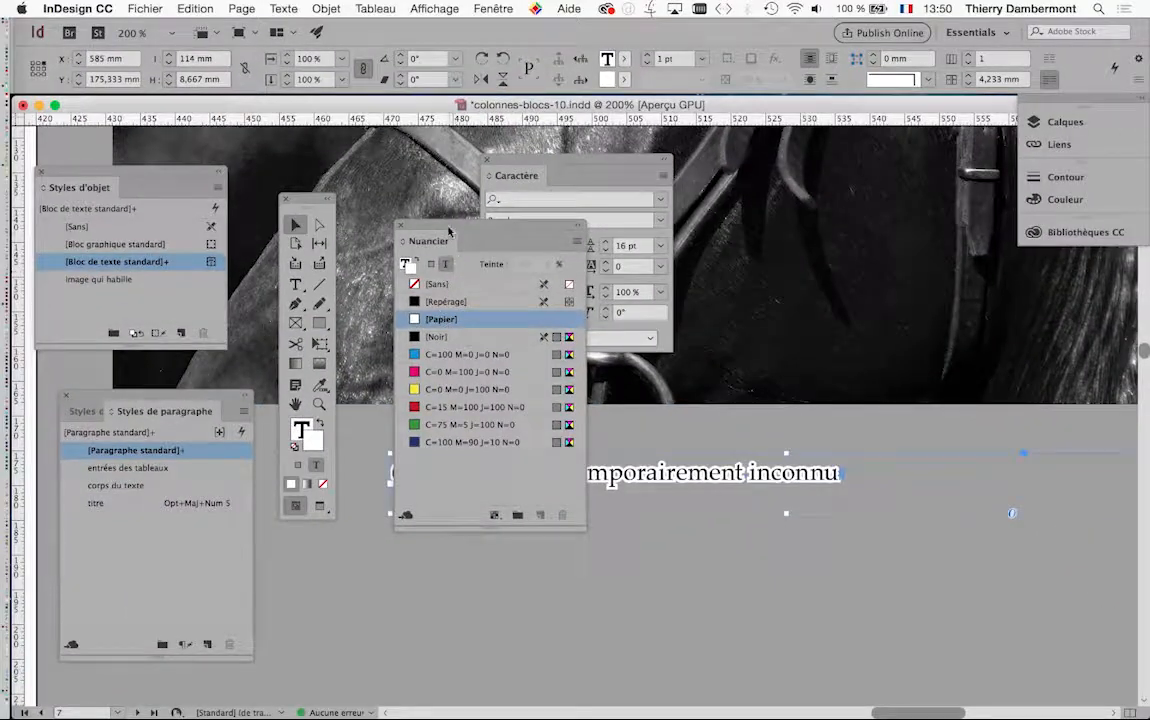
{"action": "left_click_drag", "start_coordinate": [448, 232], "coordinate": [897, 210]}
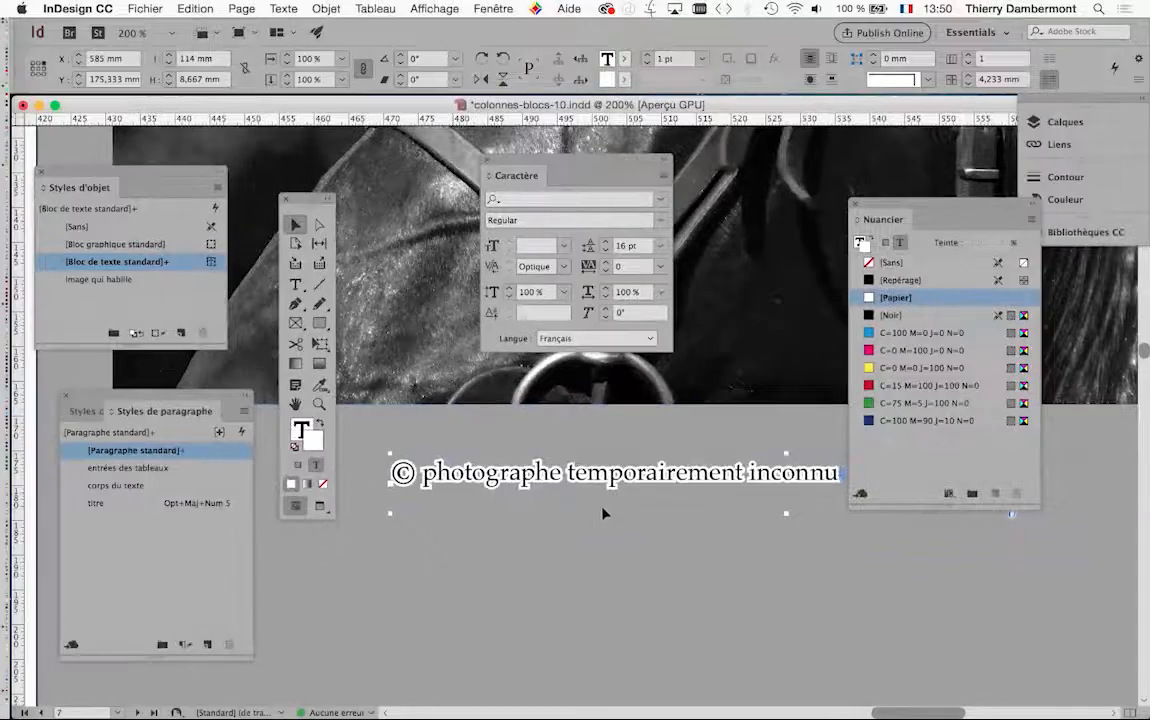
- Open the Contour panel, undock it over the page and set the credit text's stroke weight to 0,5 pt
{"action": "left_click", "coordinate": [493, 9]}
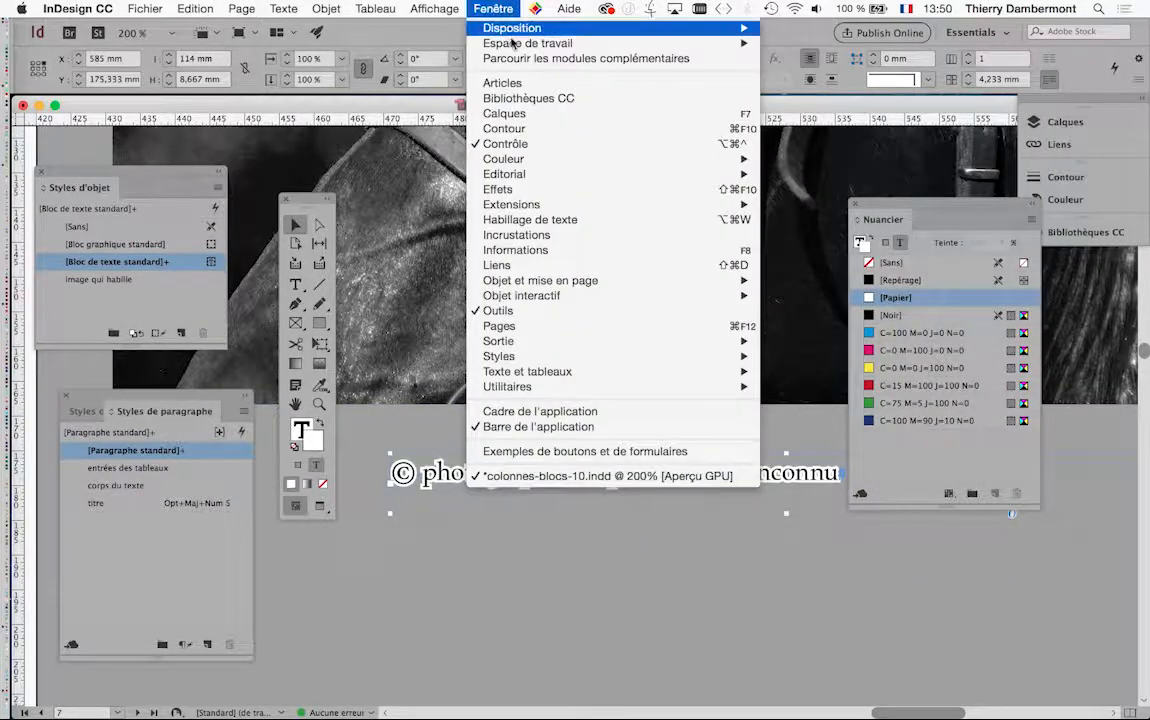
{"action": "left_click", "coordinate": [543, 130]}
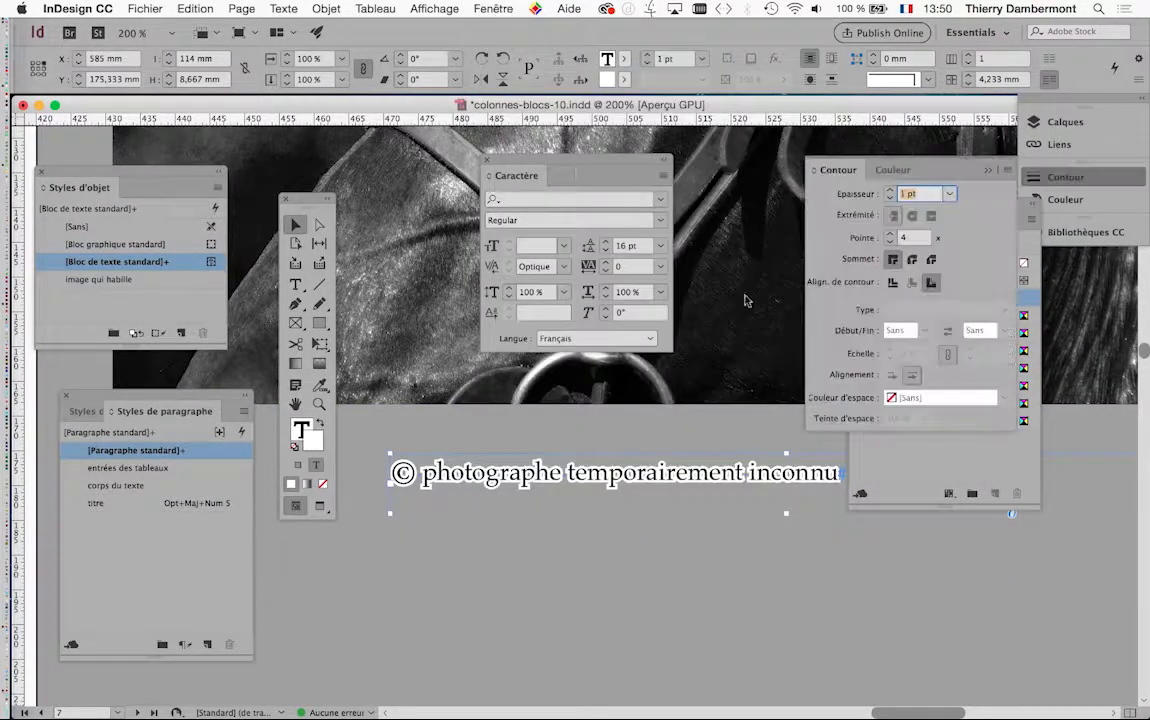
{"action": "left_click_drag", "start_coordinate": [838, 170], "coordinate": [545, 411]}
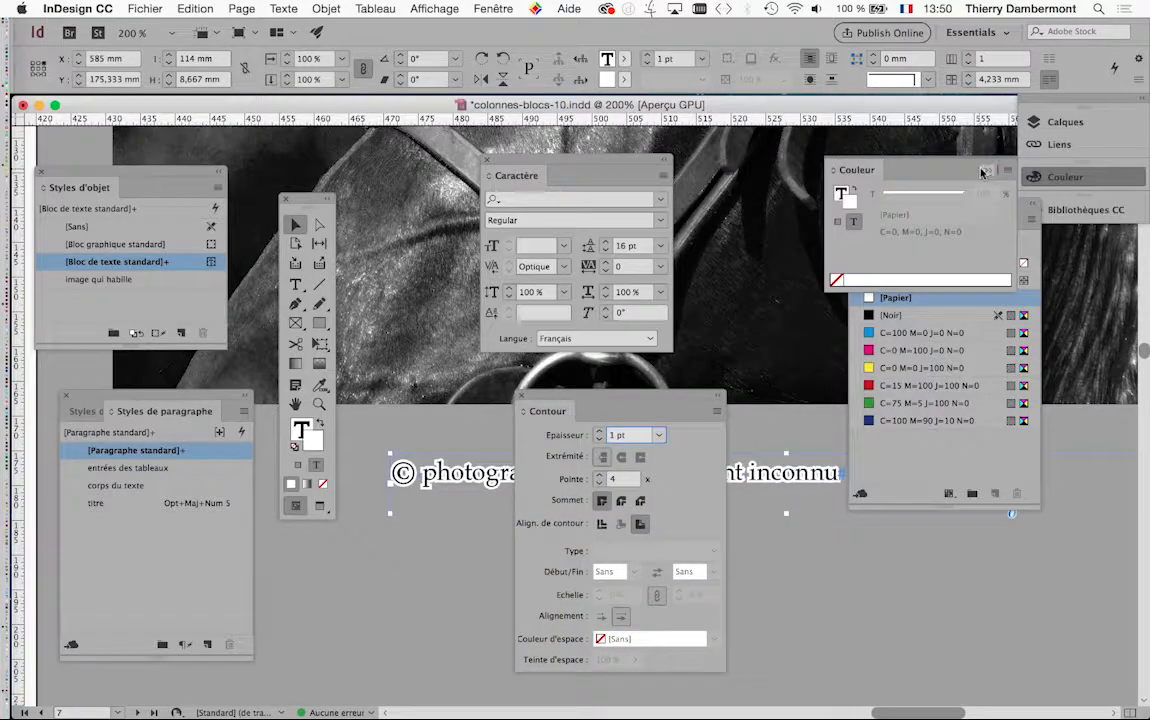
{"action": "left_click", "coordinate": [890, 168]}
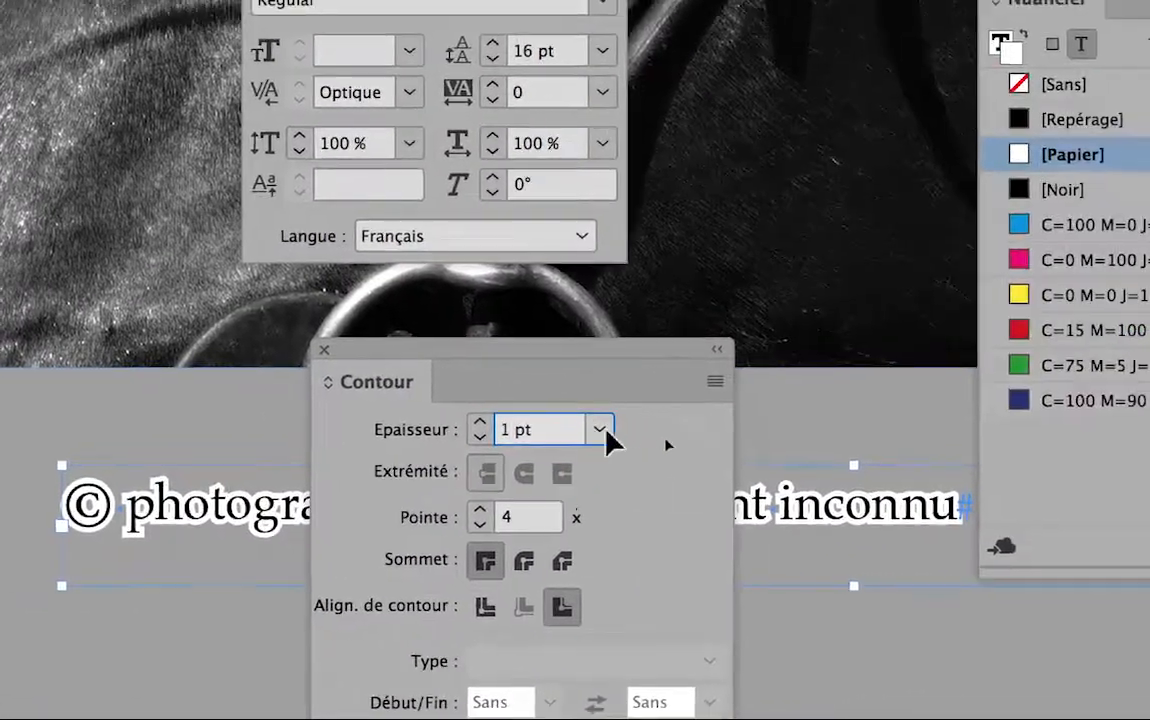
{"action": "left_click", "coordinate": [599, 430]}
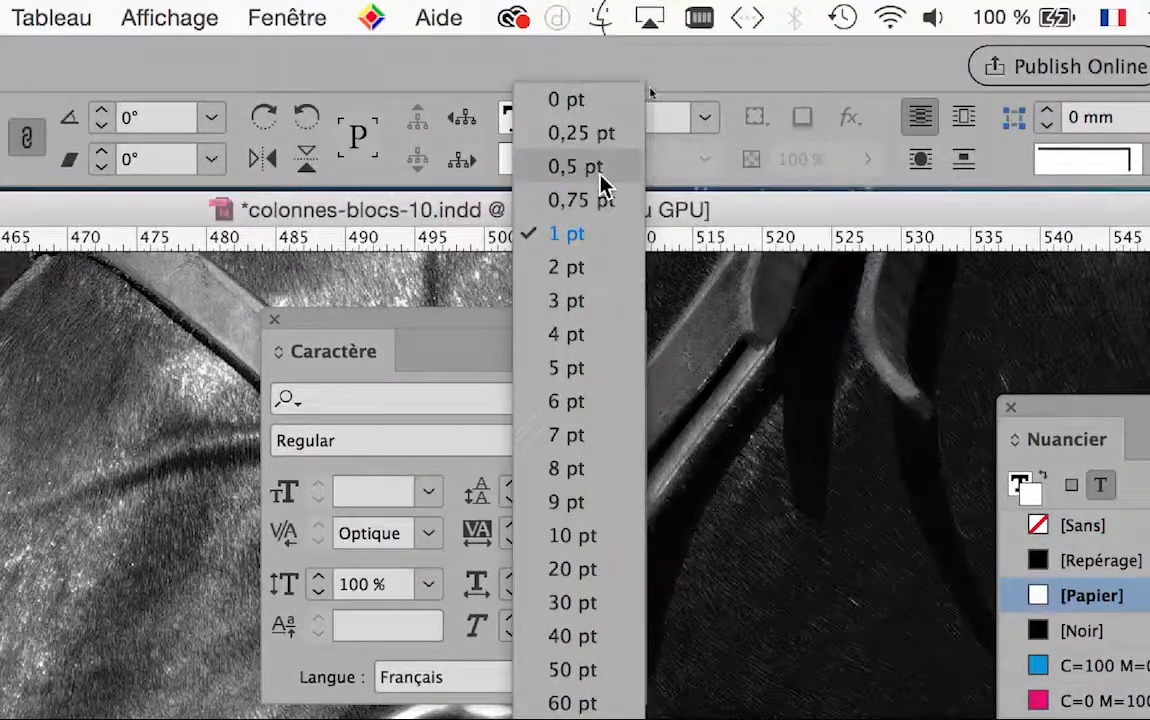
{"action": "left_click", "coordinate": [620, 96]}
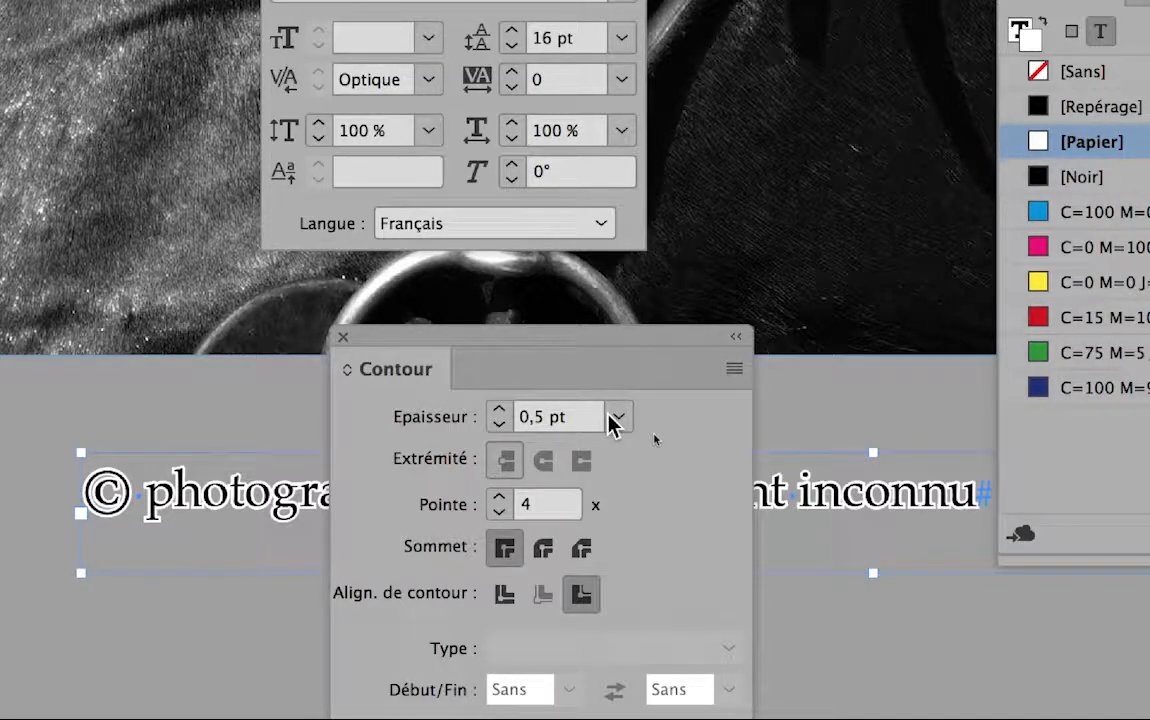
- Reduce the credit text's stroke weight to 0,25 pt, close the Contour panel and deselect the frame
{"action": "left_click", "coordinate": [612, 417]}
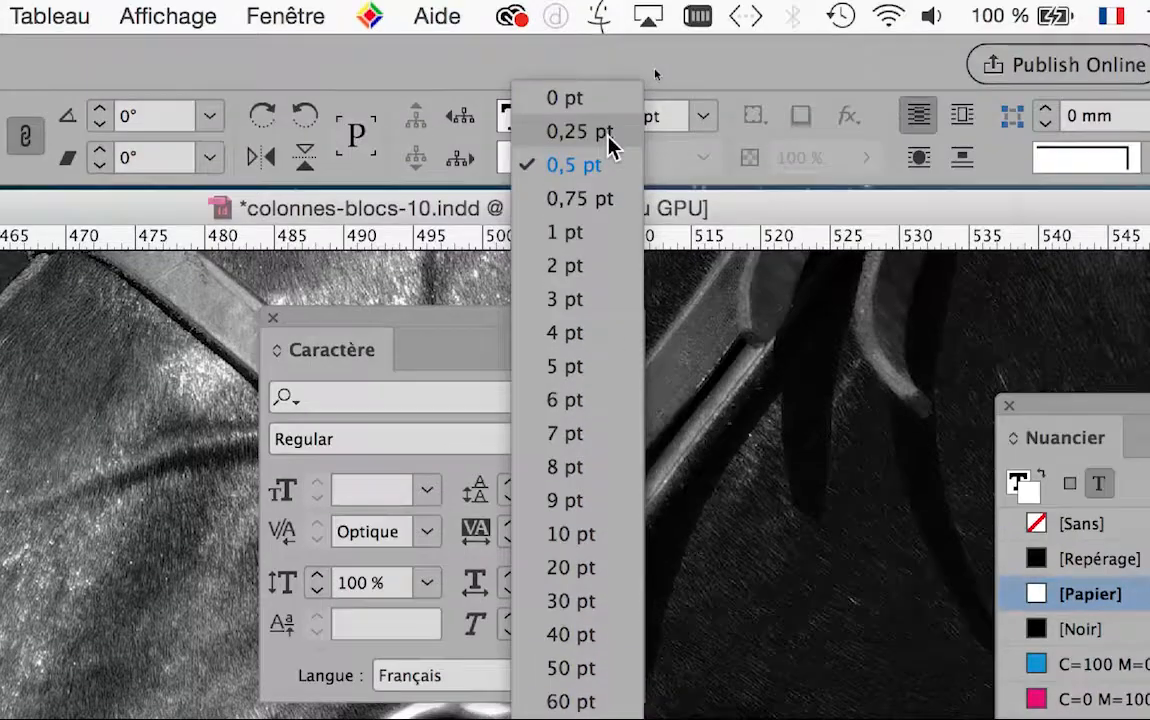
{"action": "left_click", "coordinate": [608, 137]}
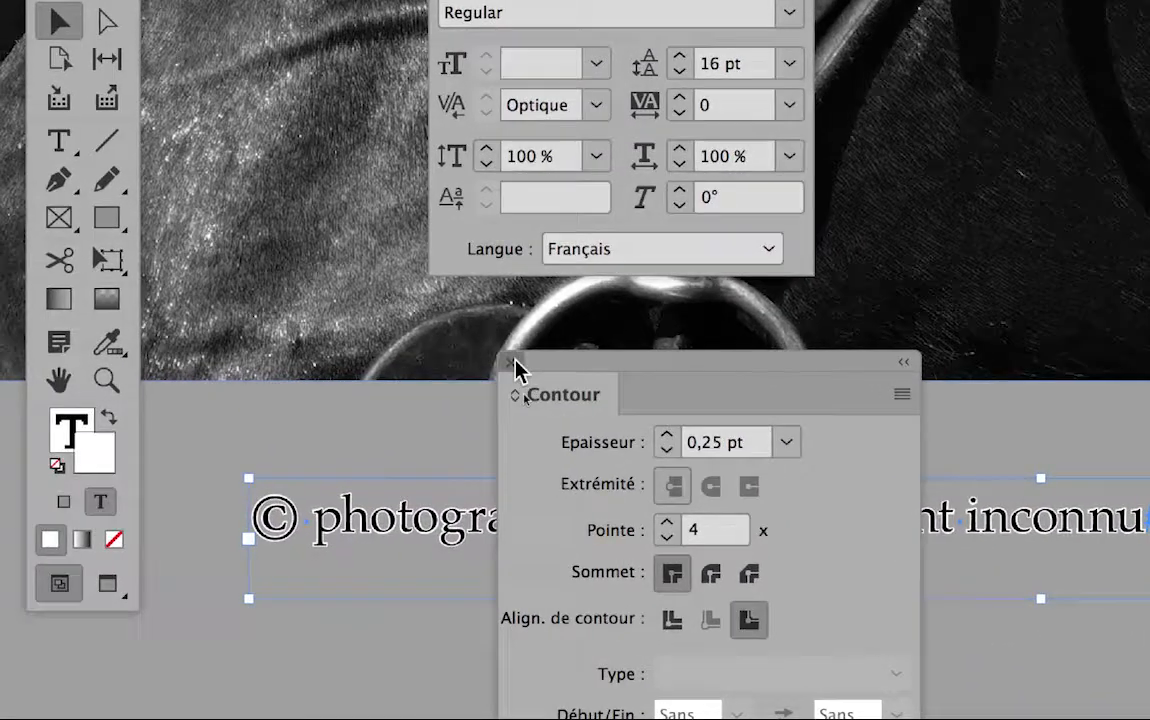
{"action": "left_click", "coordinate": [442, 289]}
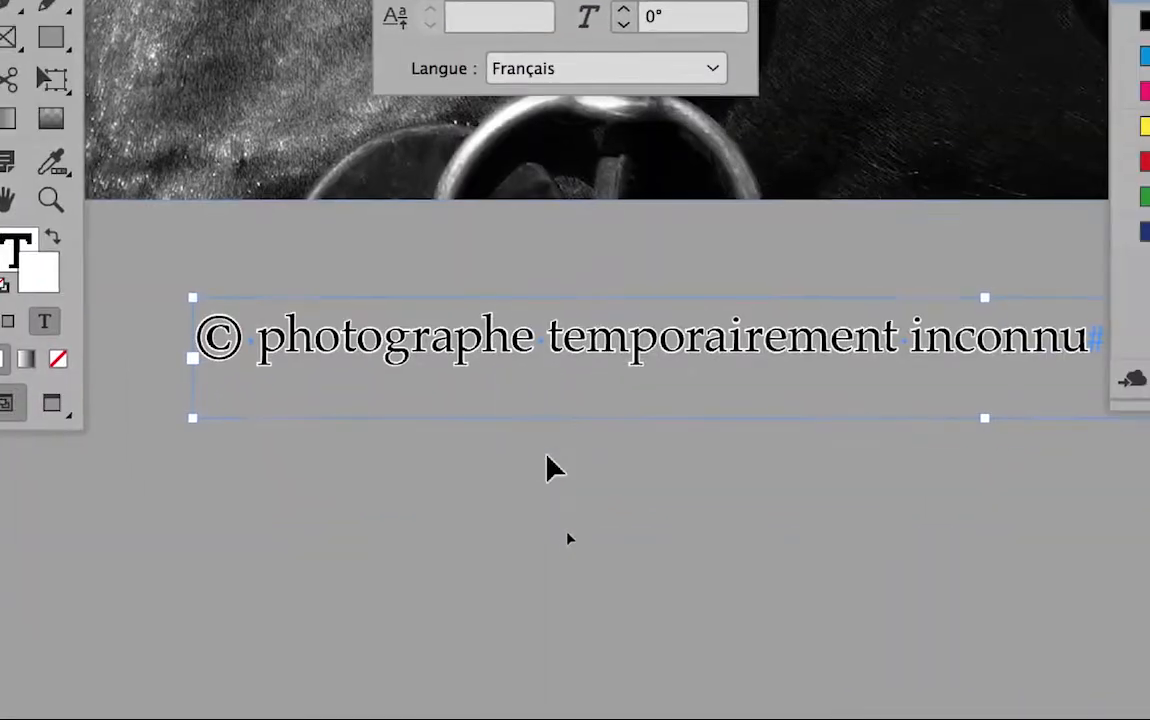
{"action": "left_click", "coordinate": [607, 645]}
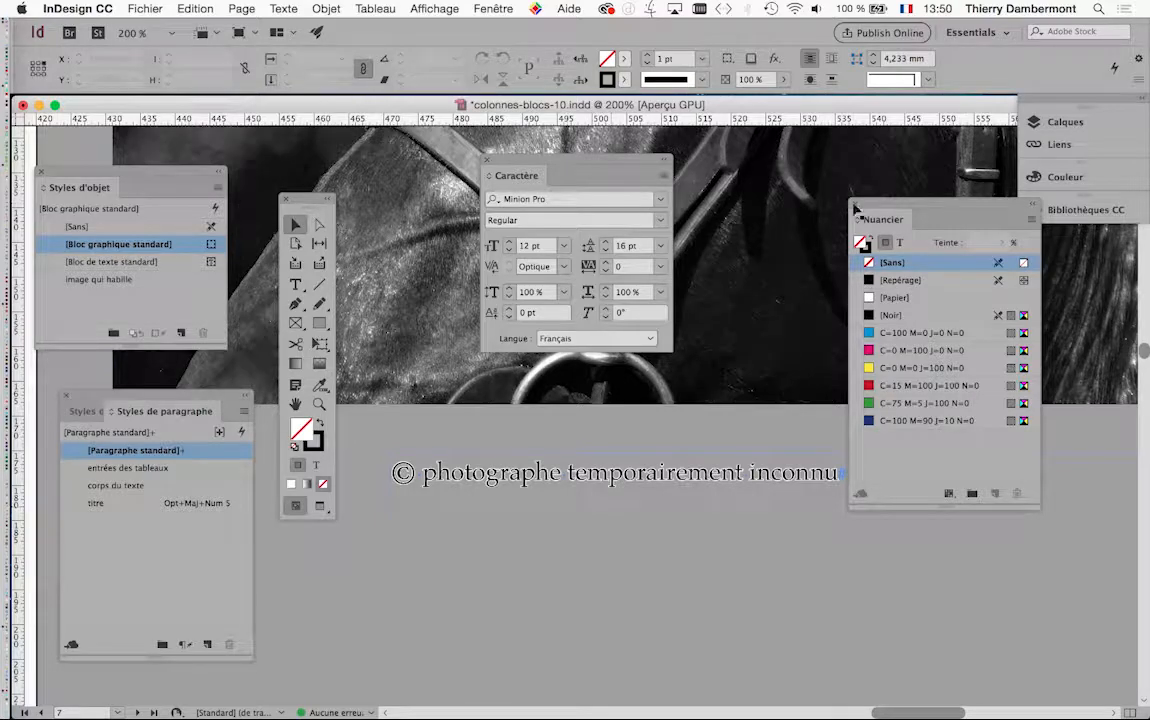
- Move the Nuancier panel away from the credit line and reopen the Contour panel beside the Caractère panel
{"action": "left_click_drag", "start_coordinate": [855, 208], "coordinate": [1000, 578]}
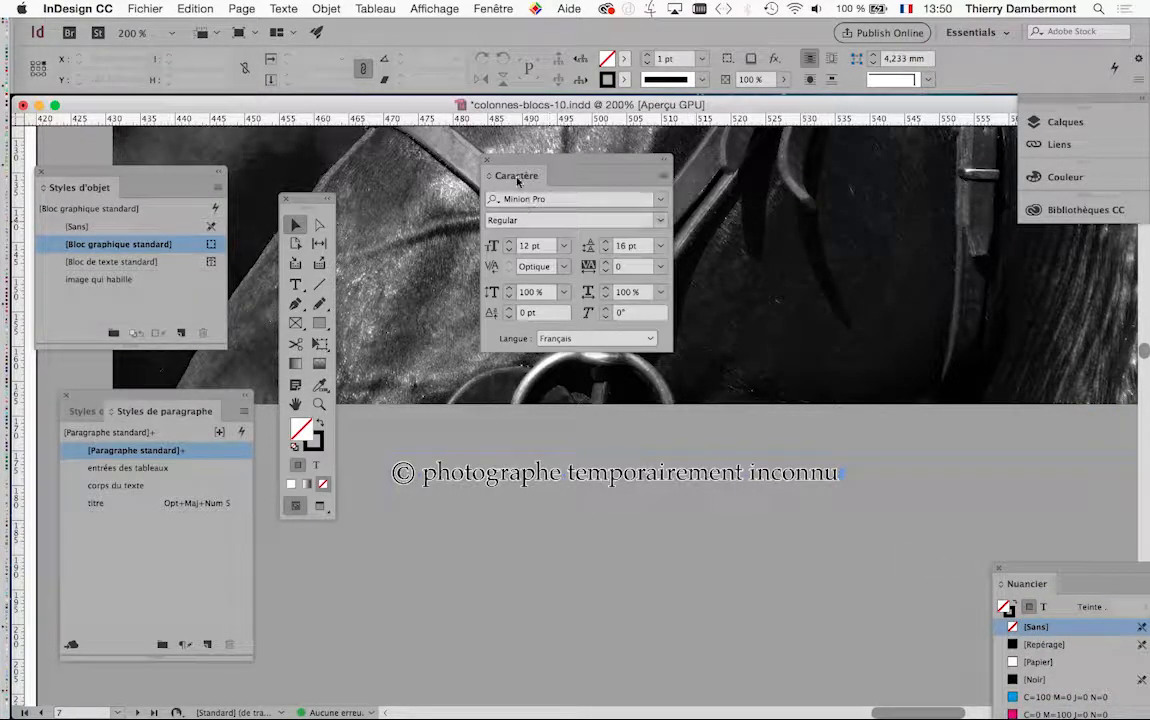
{"action": "left_click", "coordinate": [493, 8]}
{"action": "left_click", "coordinate": [460, 121]}
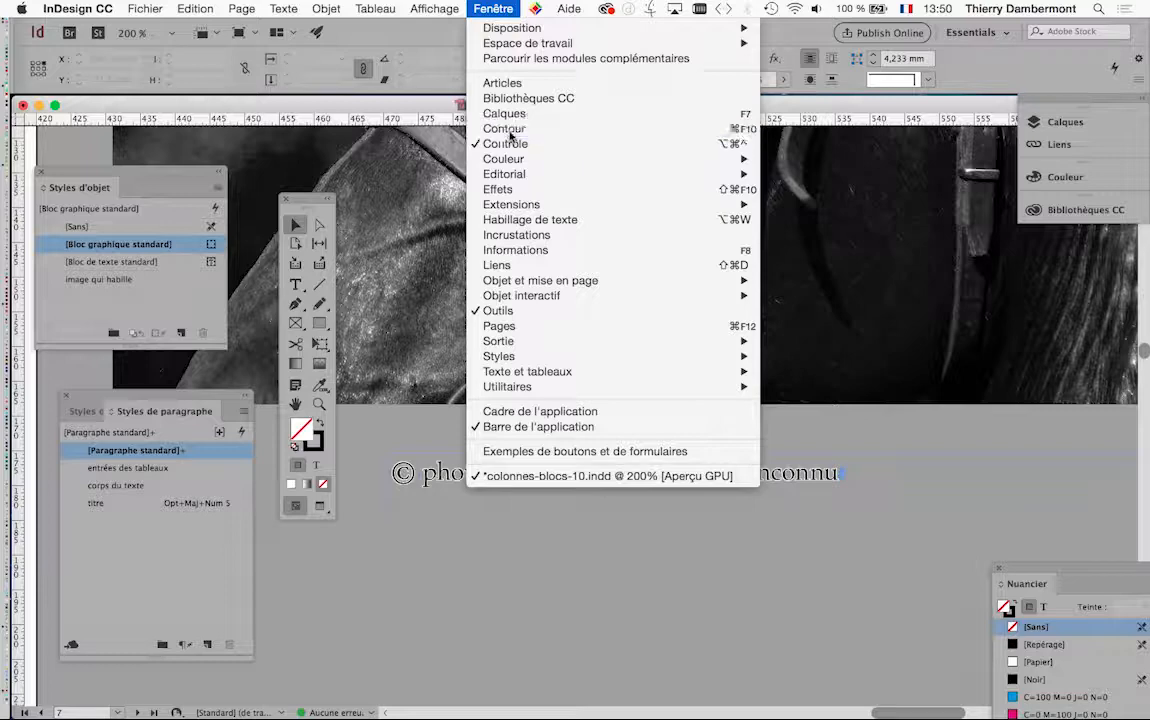
{"action": "left_click_drag", "start_coordinate": [670, 398], "coordinate": [912, 204]}
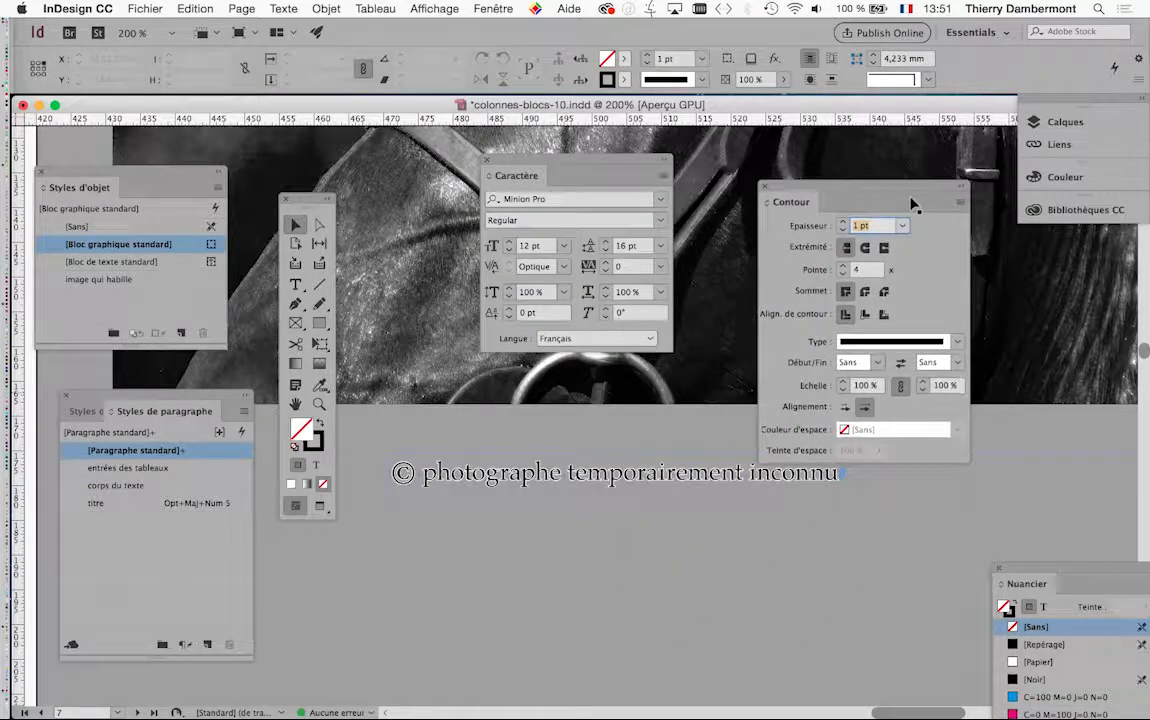
- Set the stroke weight of the credit frame's text to 0,5 pt, close the Contour panel and deselect the frame
{"action": "left_click", "coordinate": [459, 459]}
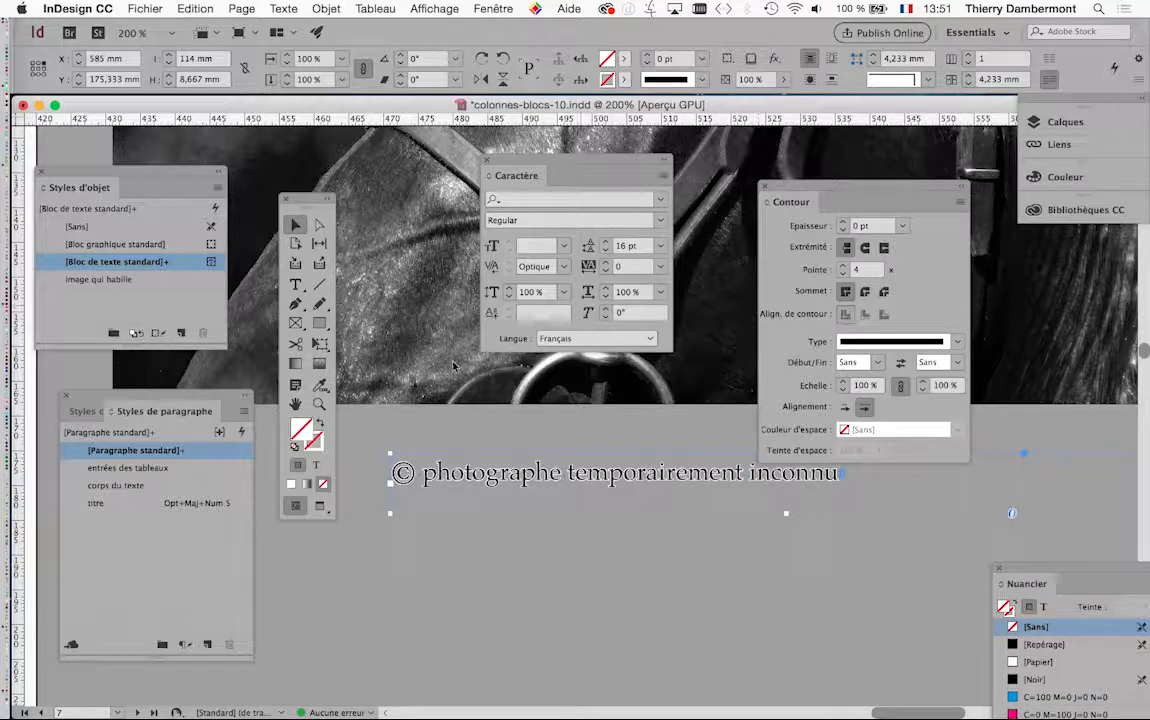
{"action": "left_click", "coordinate": [382, 473]}
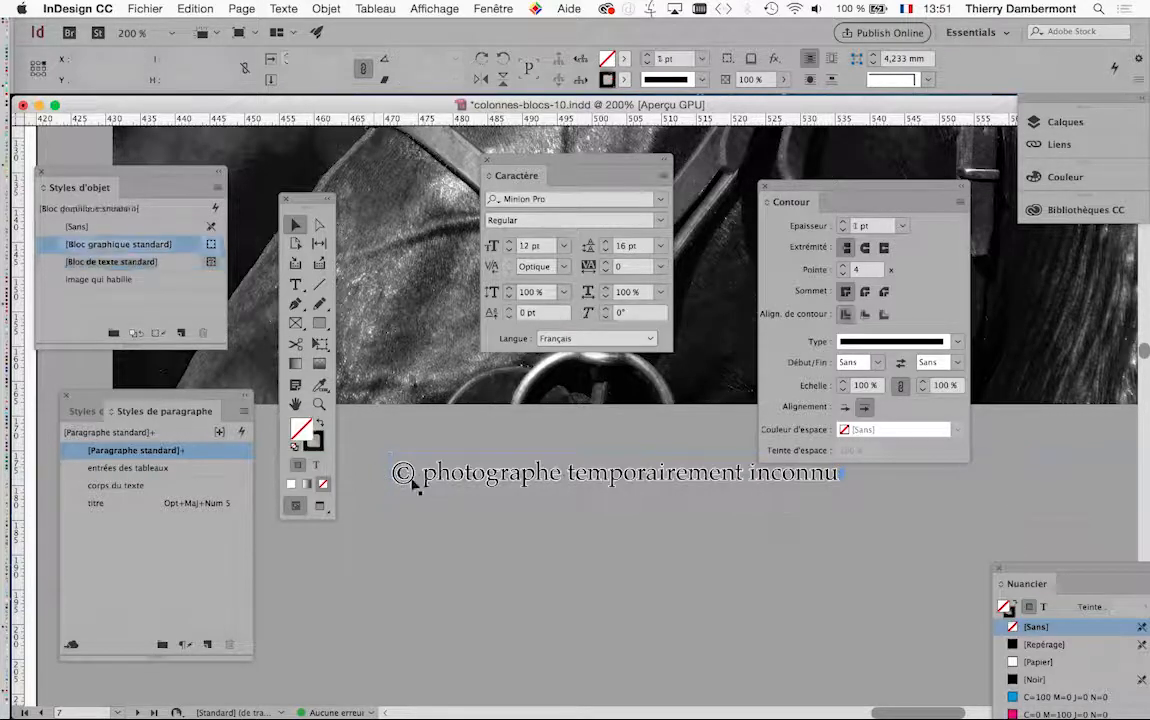
{"action": "left_click", "coordinate": [413, 480]}
{"action": "left_click", "coordinate": [316, 465]}
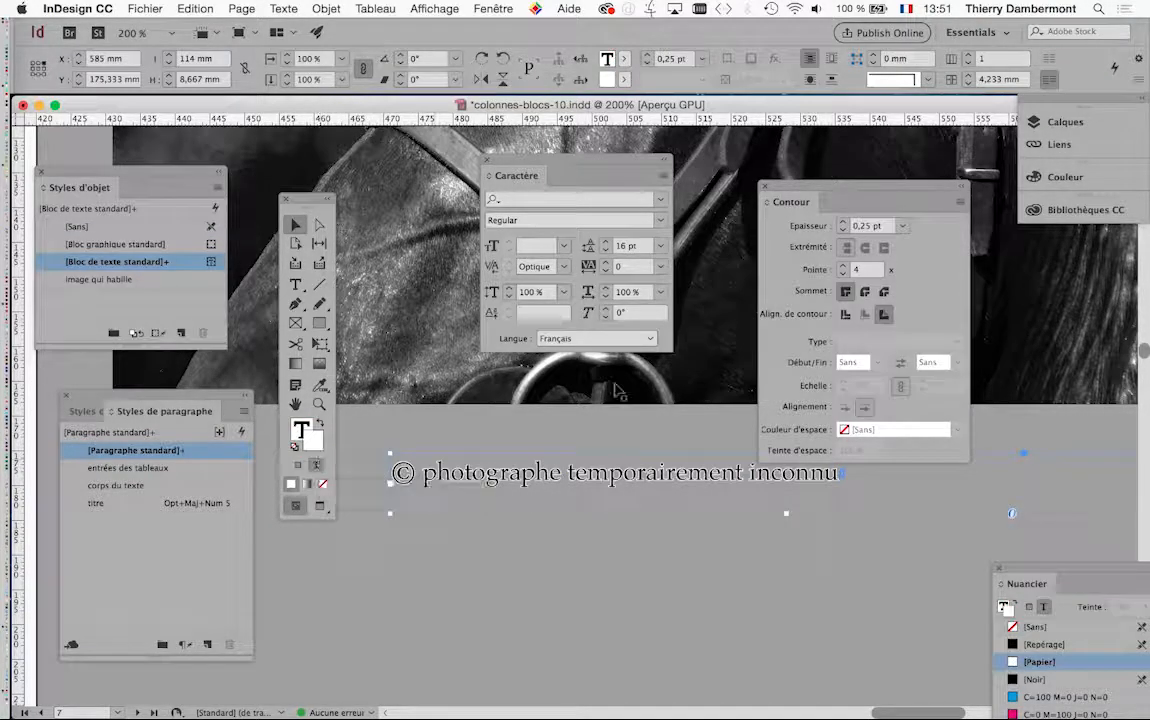
{"action": "left_click", "coordinate": [903, 227]}
{"action": "left_click", "coordinate": [880, 276]}
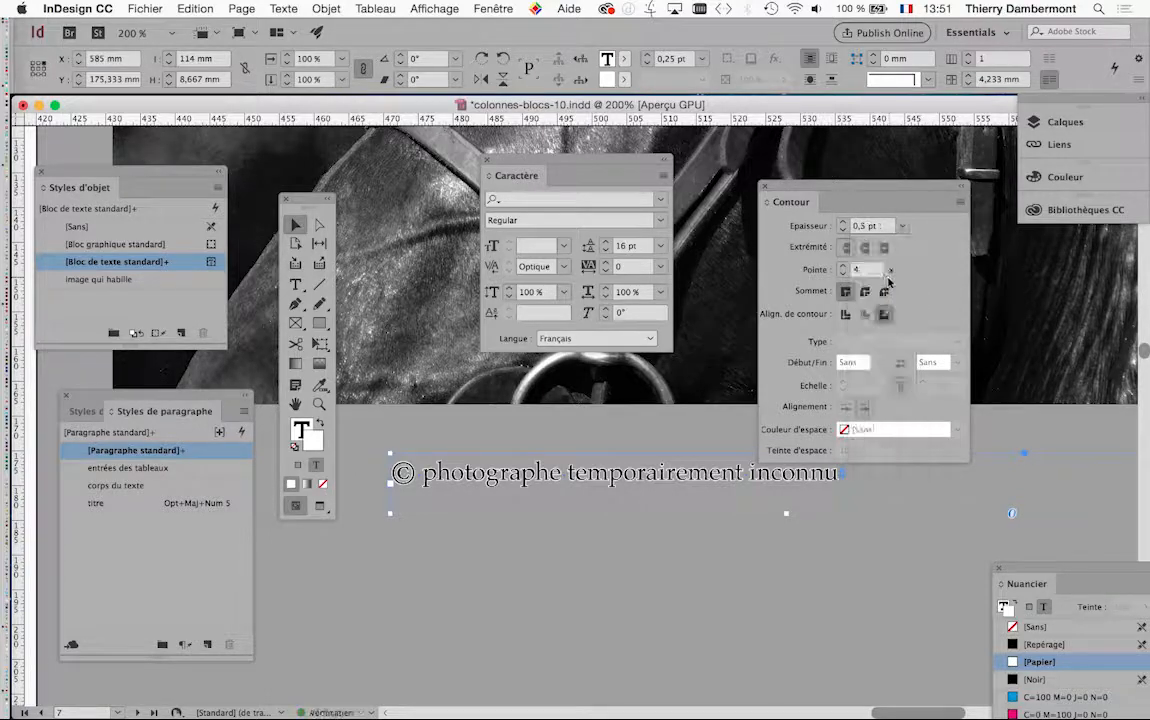
{"action": "left_click", "coordinate": [765, 187]}
{"action": "left_click", "coordinate": [711, 638]}
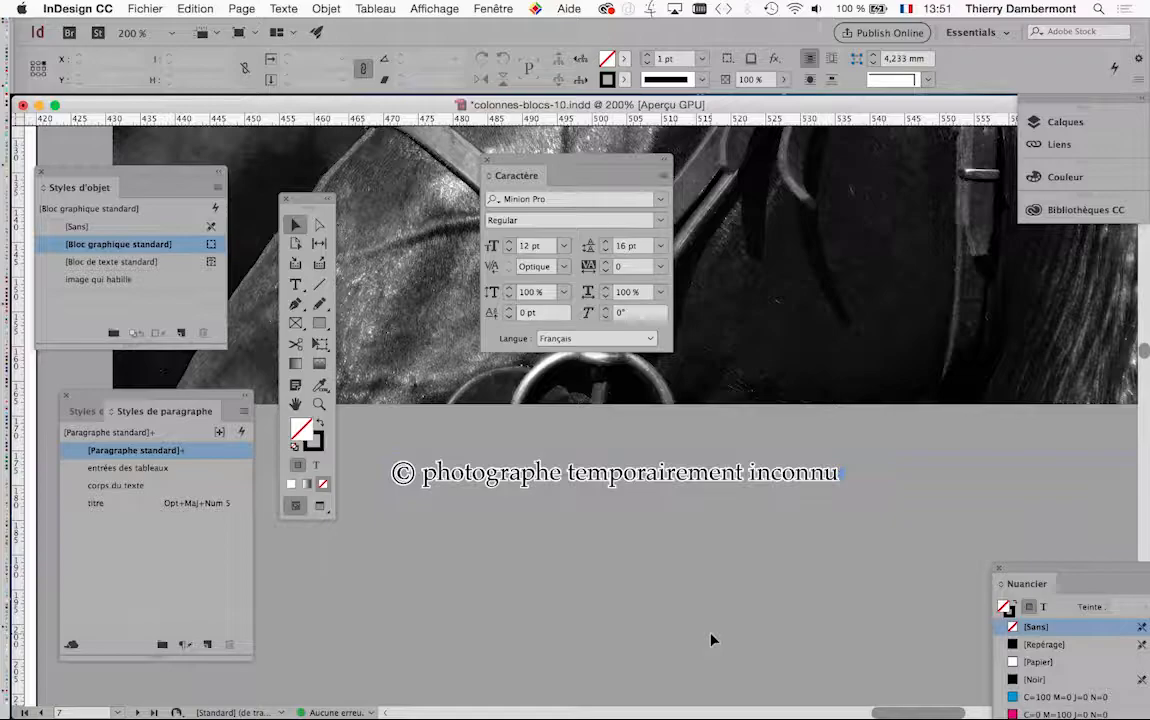